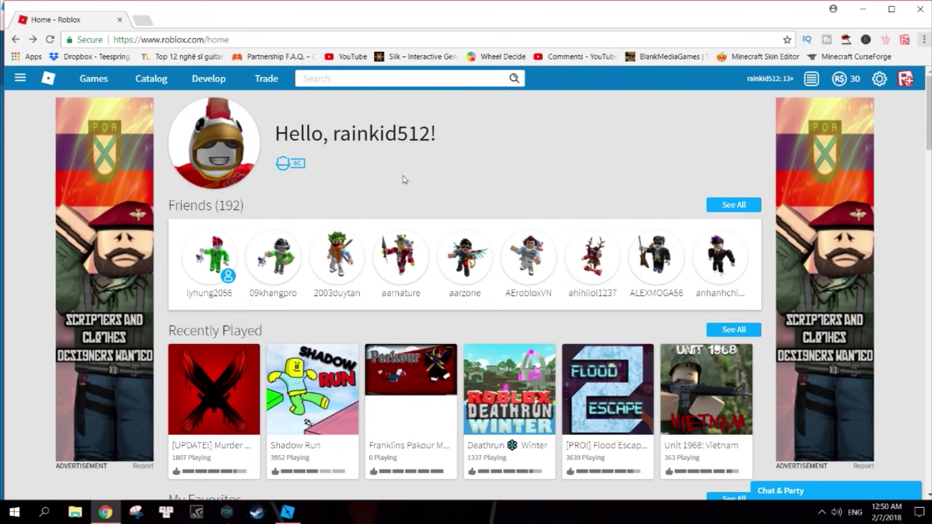
Step: Open the Develop page of the Roblox site and switch to the Obby place in Roblox Studio
click(208, 79)
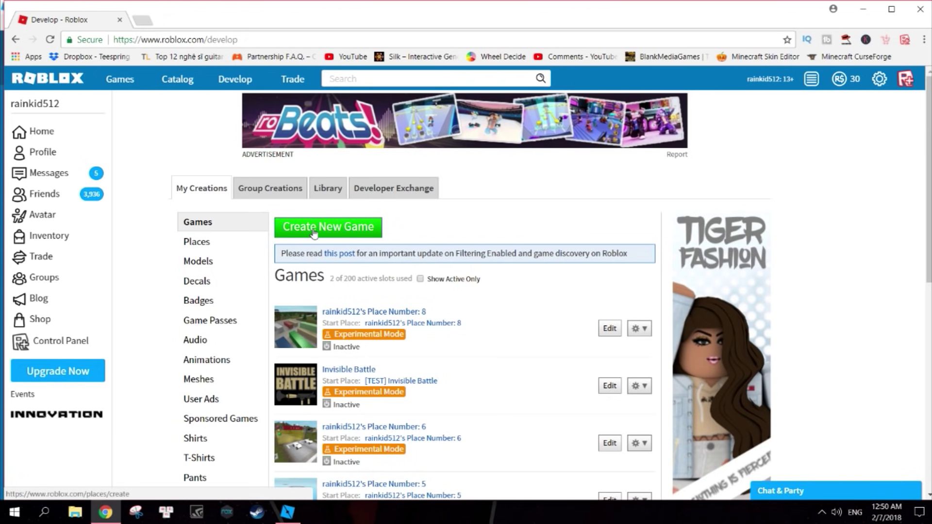
click(288, 512)
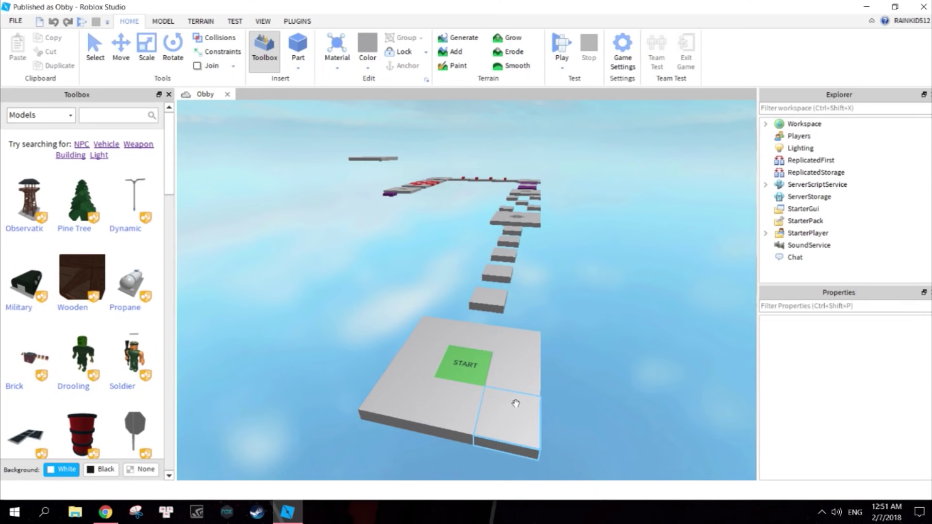
Step: Select the start platform part next to the START pad and enlarge the Explorer's share of height over the Properties
click(463, 406)
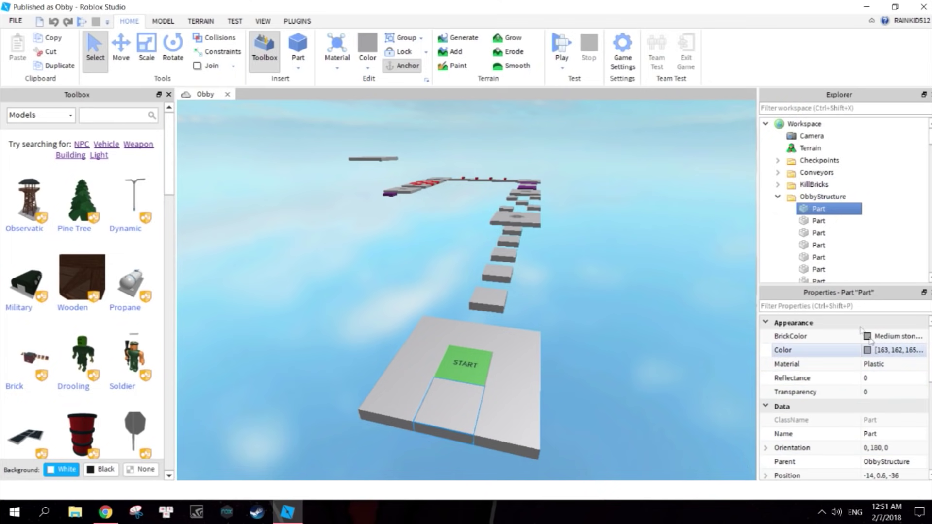
drag(796, 285, 796, 329)
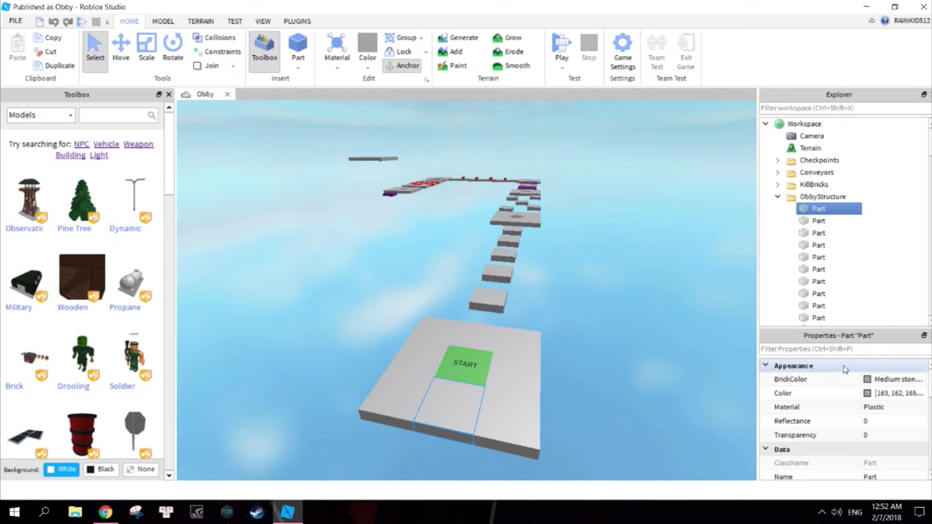
drag(843, 338, 835, 431)
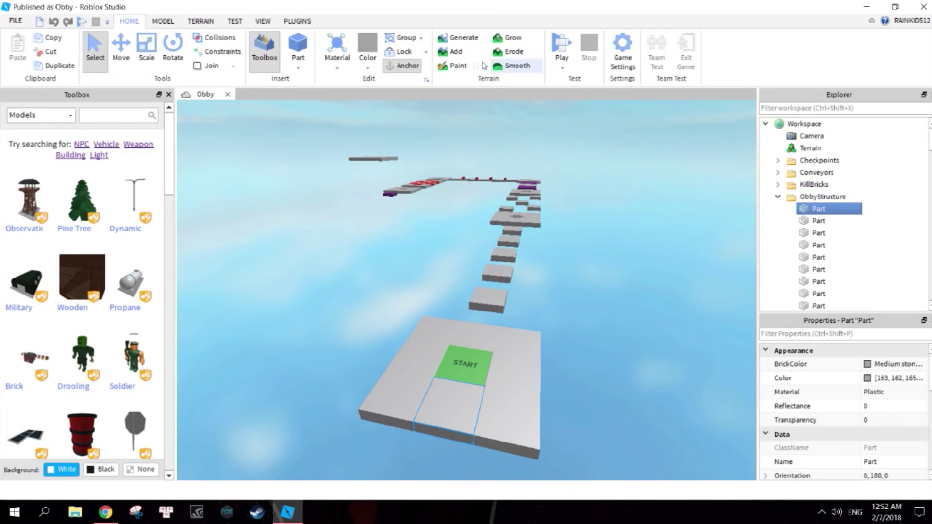
Step: Look over the modelling, terrain, test, view and plugin tool sets, and return to the basic editing tools
click(162, 21)
click(131, 22)
click(164, 21)
click(191, 23)
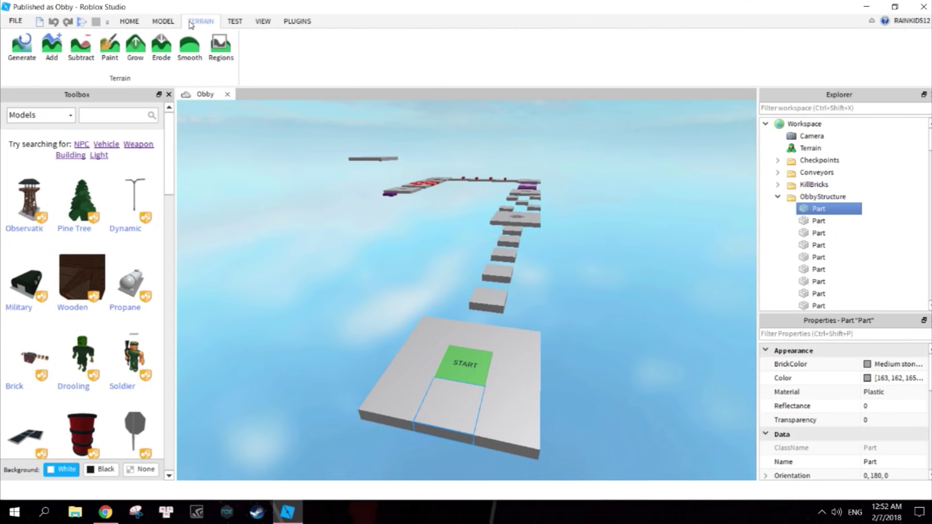
click(235, 22)
click(262, 22)
click(290, 22)
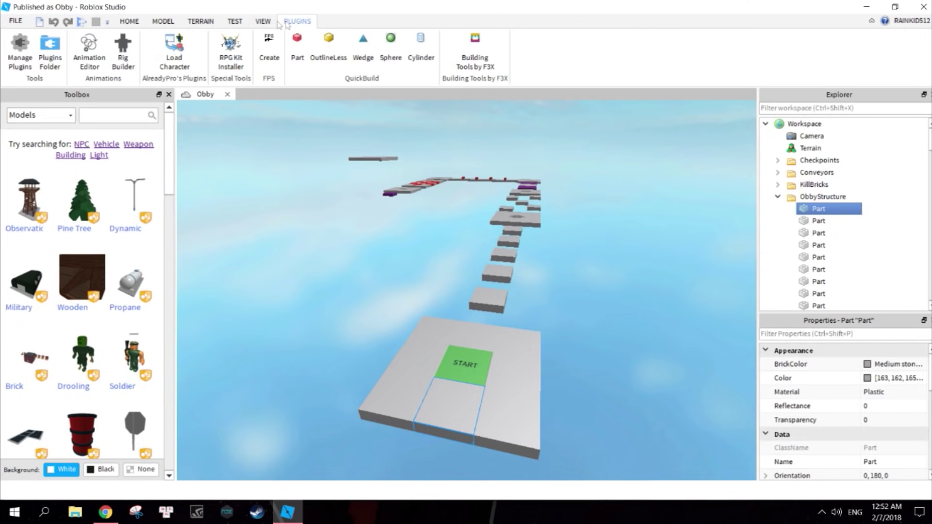
click(129, 22)
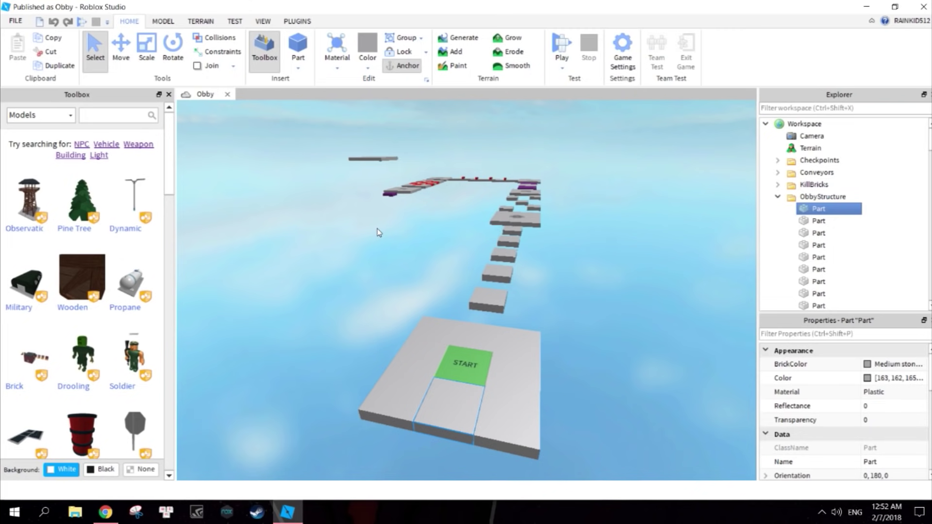
Step: Display the Move, Scale and Rotate handles in turn on the selected platform part
click(119, 46)
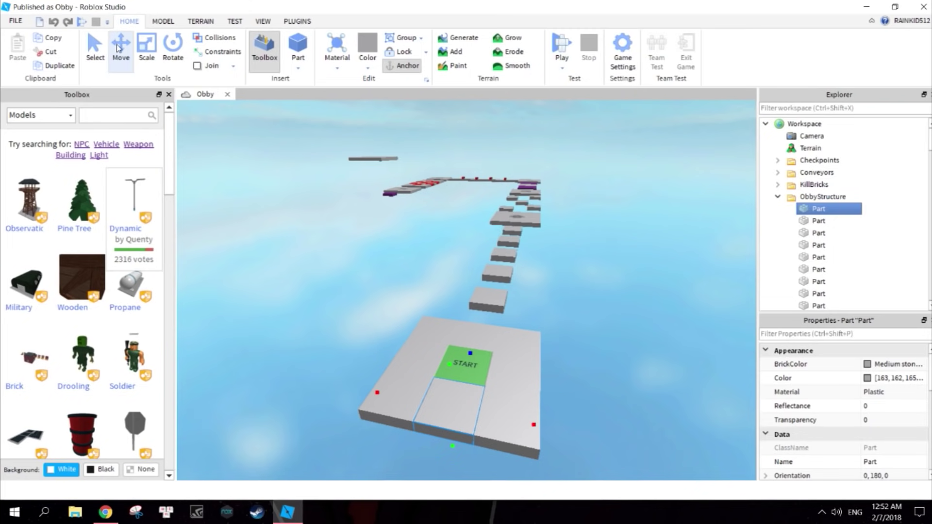
click(148, 47)
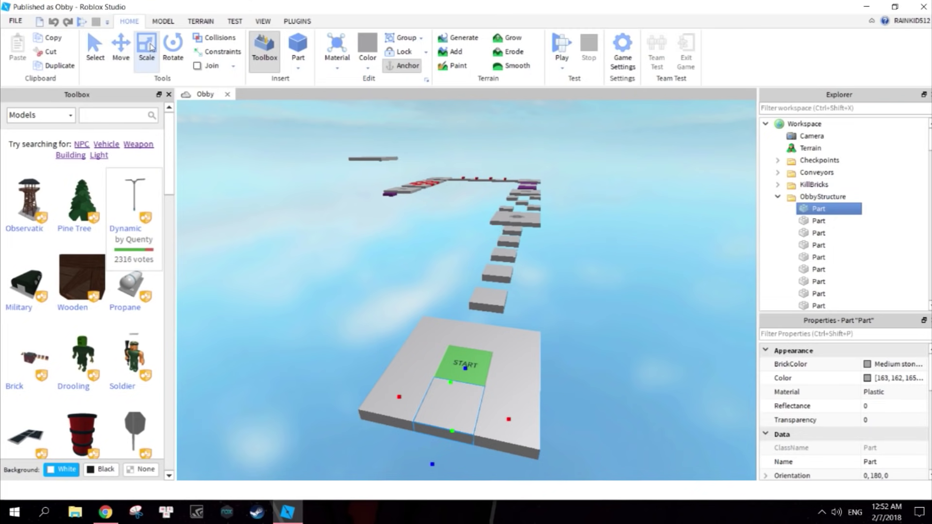
click(172, 49)
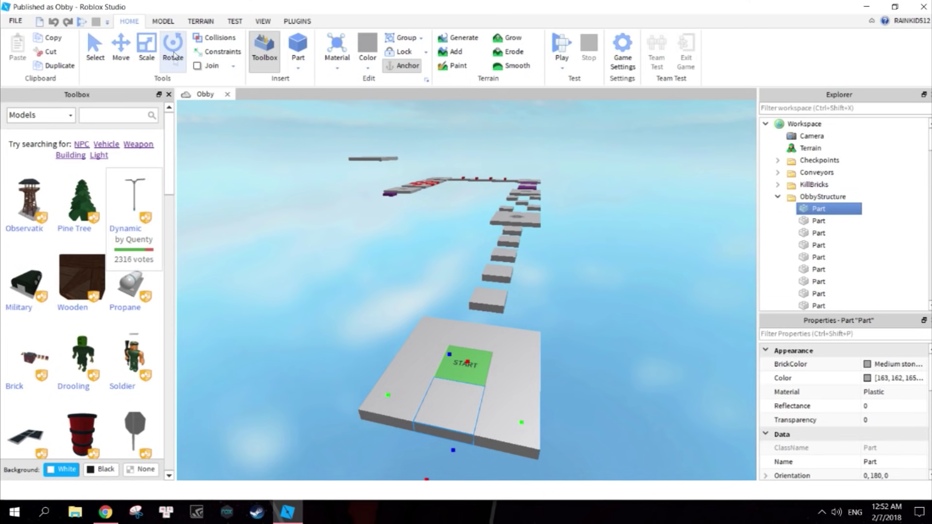
click(174, 55)
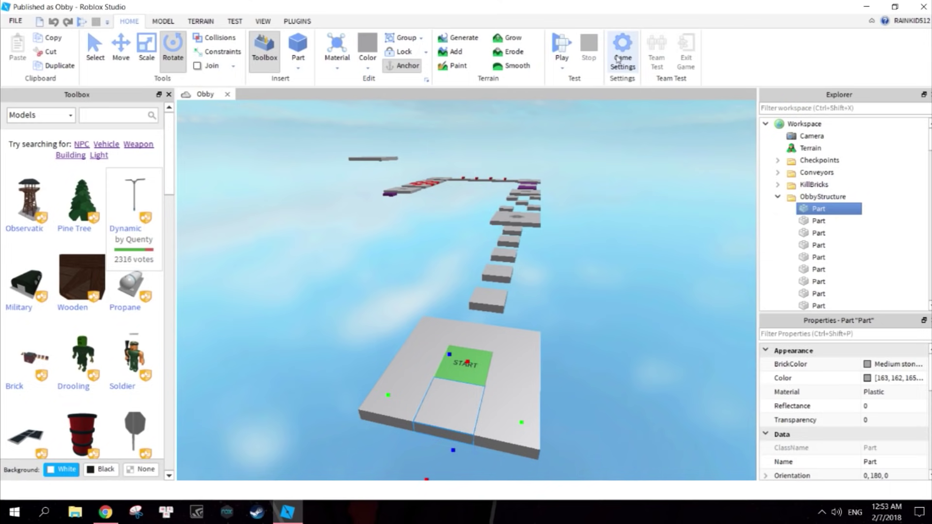
Step: Examine the gameplay effects offered for parts, such as Fire, Smoke, Trail and Sparkles, without adding one
click(164, 22)
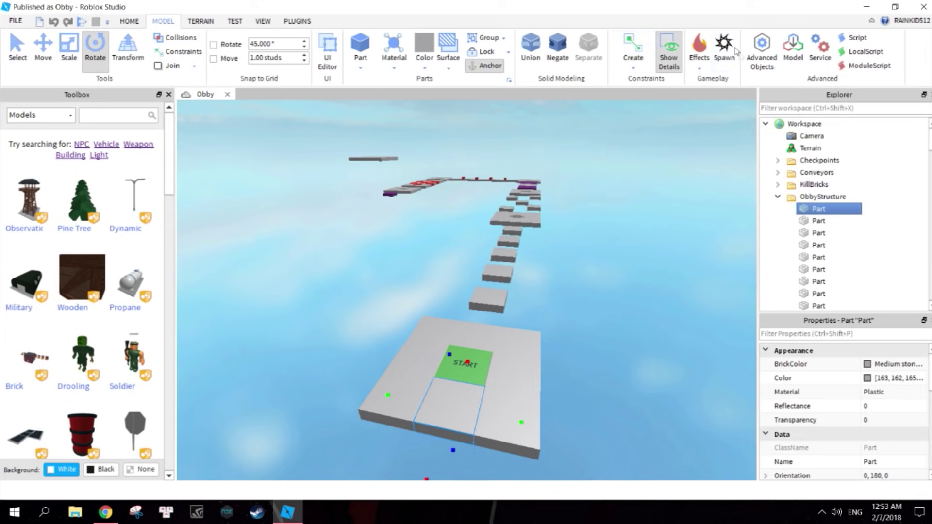
click(699, 68)
click(699, 67)
click(703, 65)
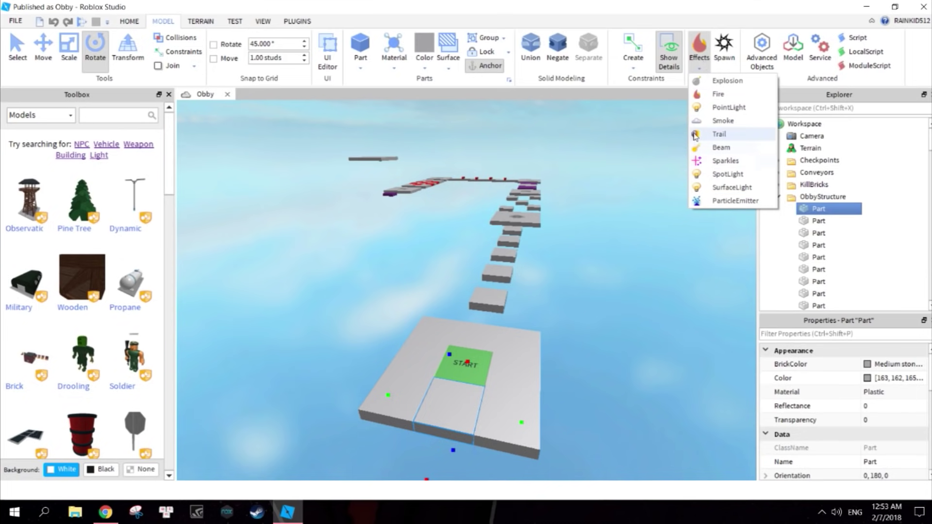
click(693, 67)
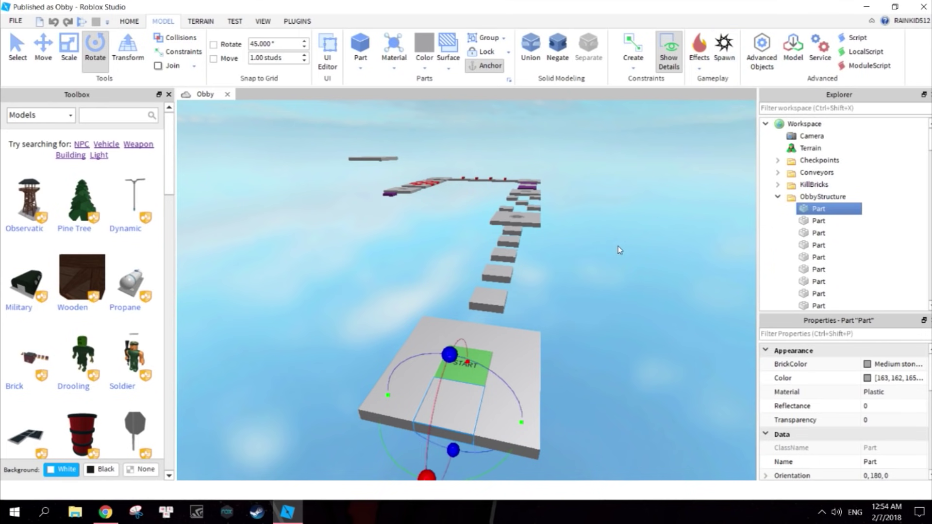
Step: Review the terrain, testing and plugin tools, including Building Tools by F3X
click(201, 21)
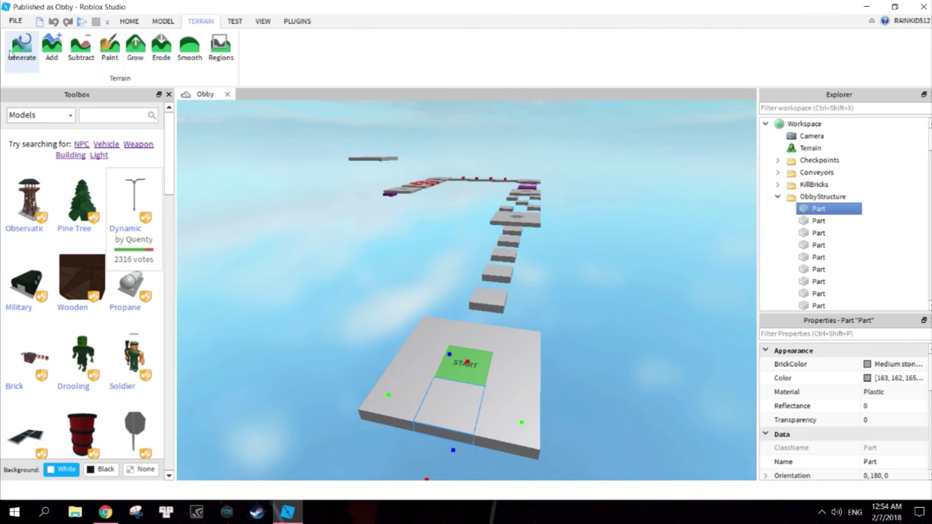
click(129, 22)
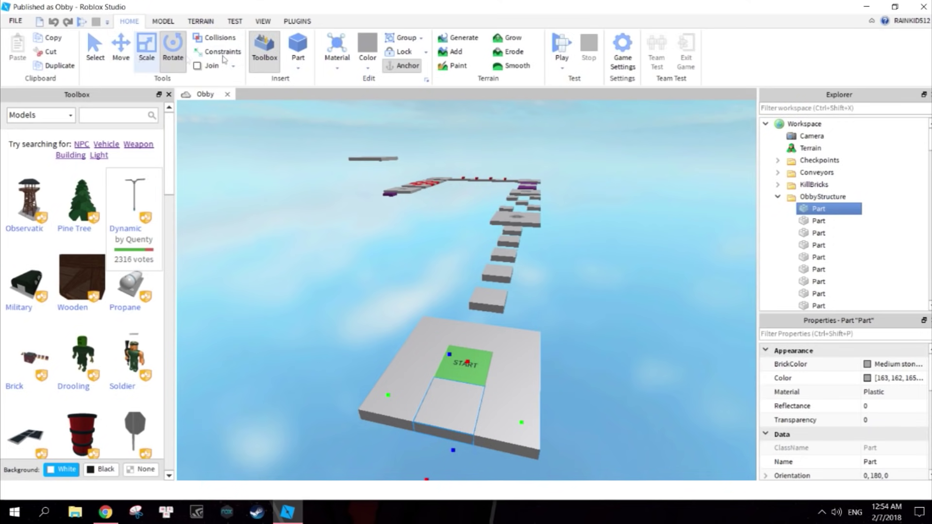
click(163, 21)
click(201, 21)
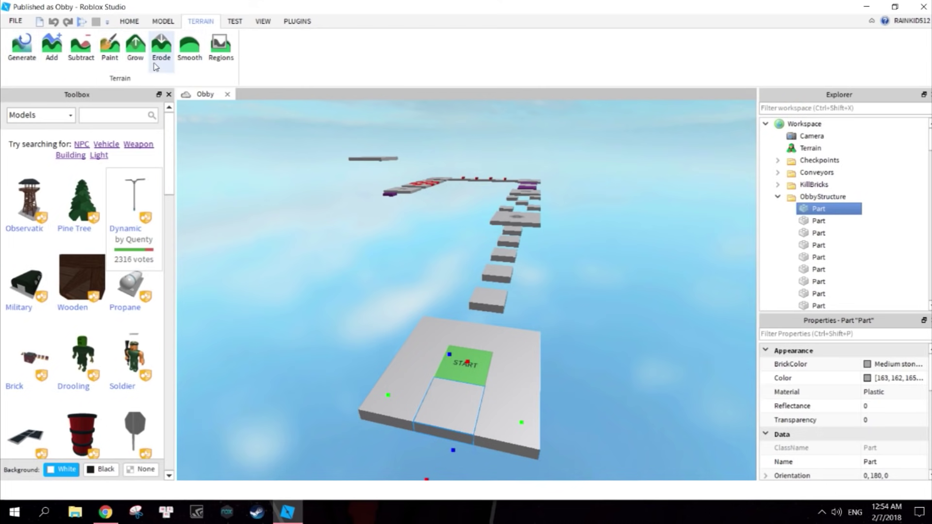
click(235, 22)
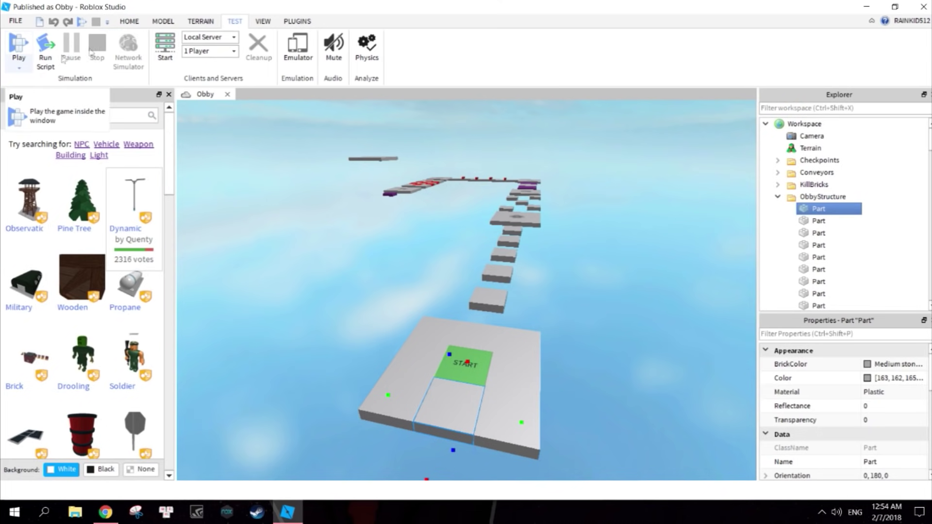
click(297, 21)
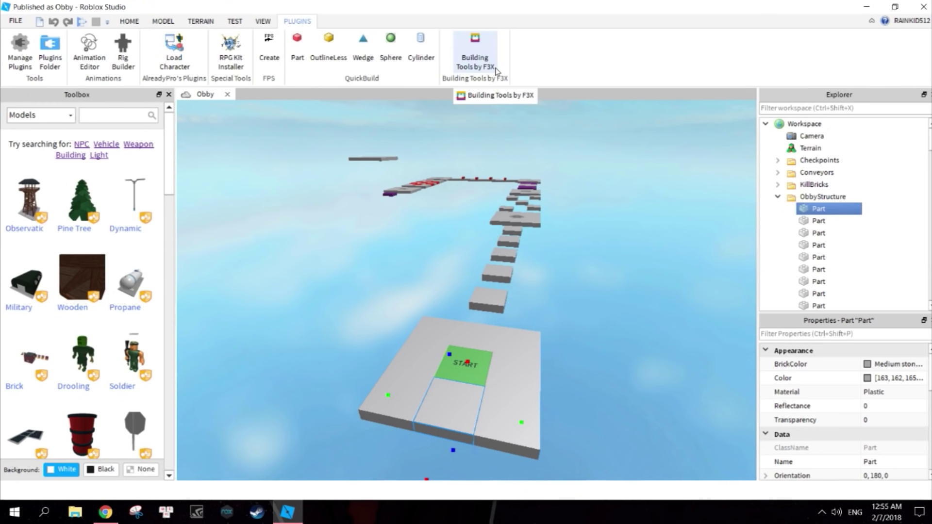
click(495, 70)
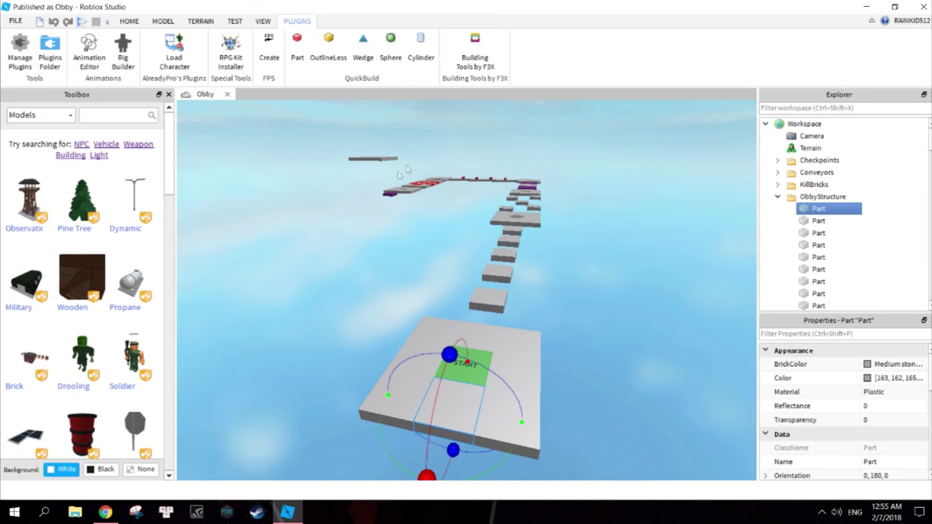
Step: Examine the obby course from several distances and angles, from the START platform to the far end
right_drag(562, 274, 562, 270)
scroll(466, 292, up, 5)
scroll(466, 290, down, 5)
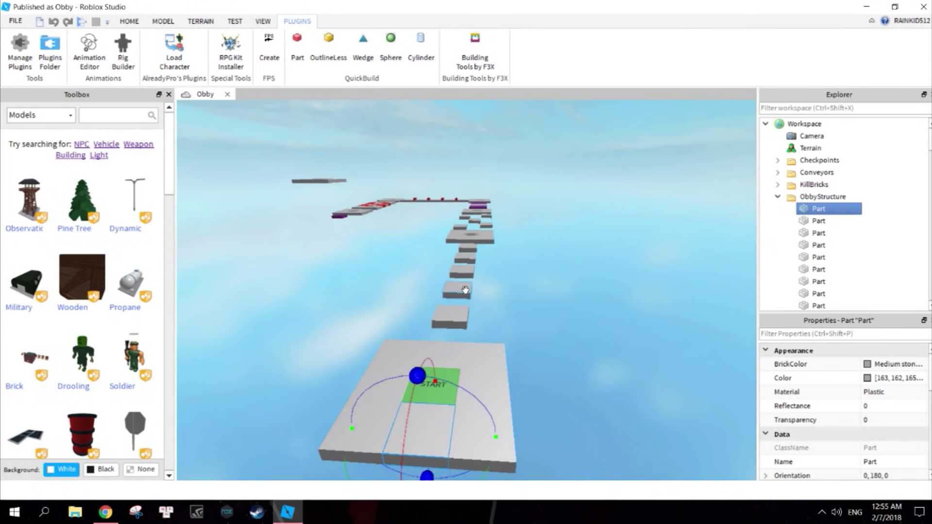
scroll(465, 290, down, 3)
scroll(465, 290, up, 6)
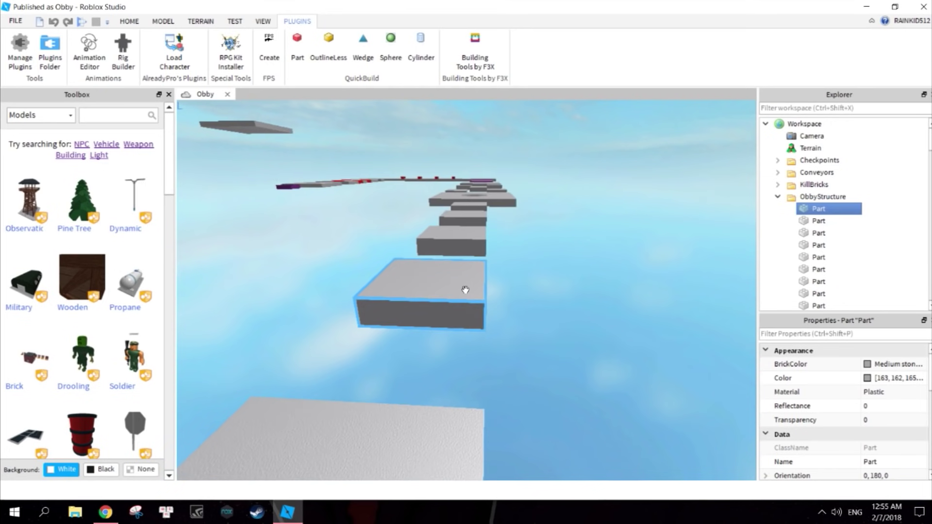
scroll(465, 290, down, 6)
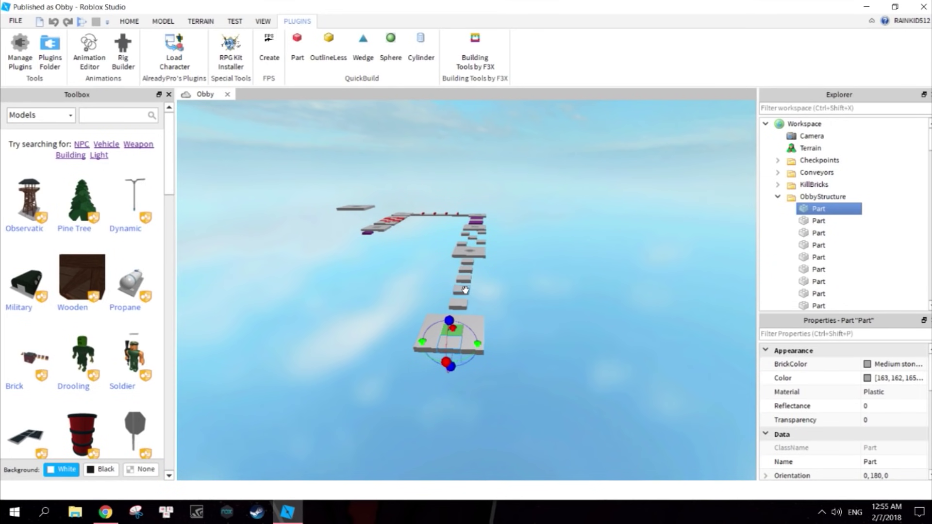
key(q)
key(e)
key(w)
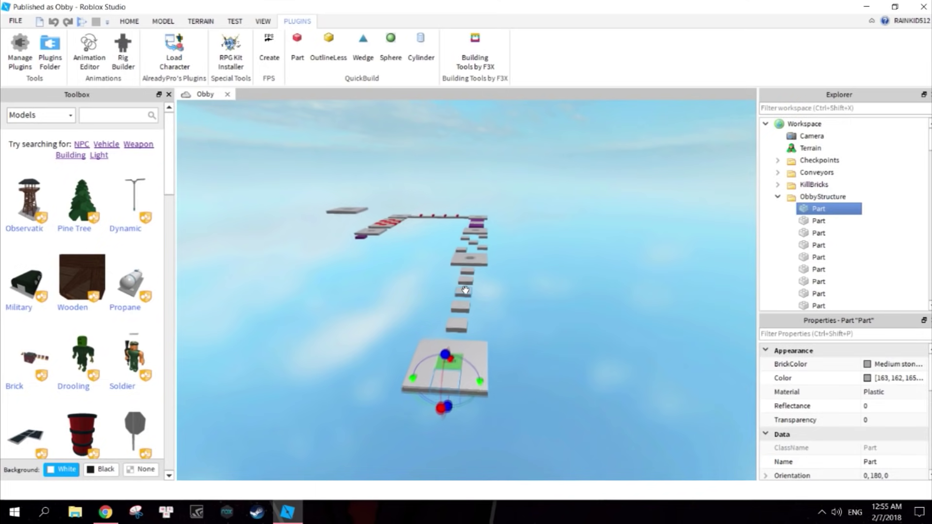
right_drag(541, 282, 540, 283)
key(w)
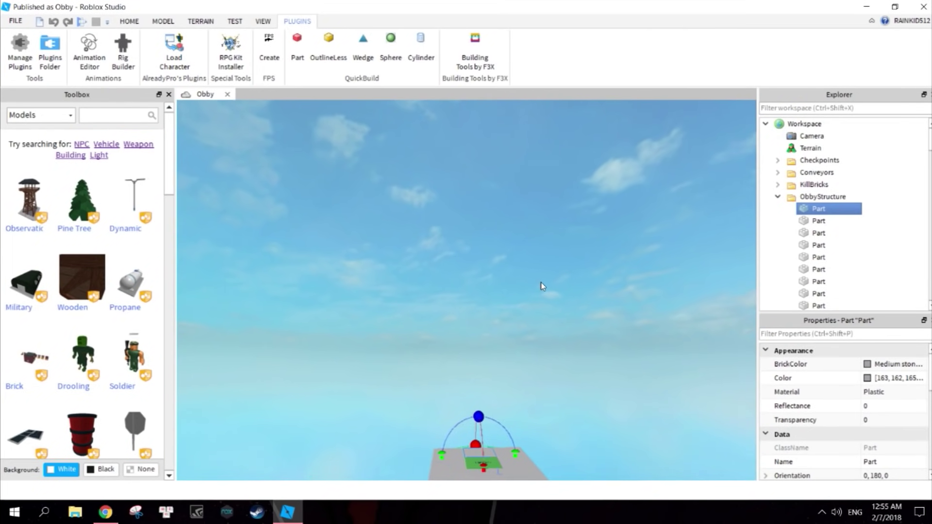
key(q)
key(e)
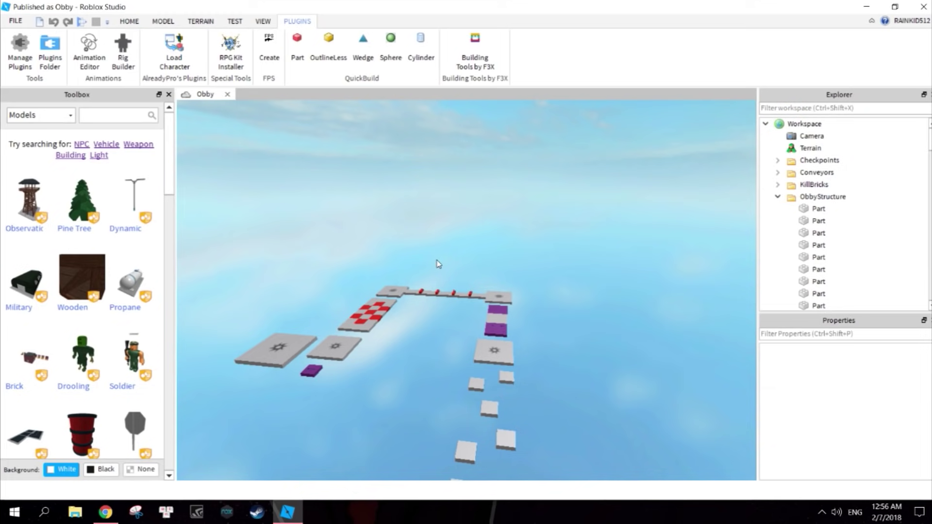
right_drag(544, 329, 545, 330)
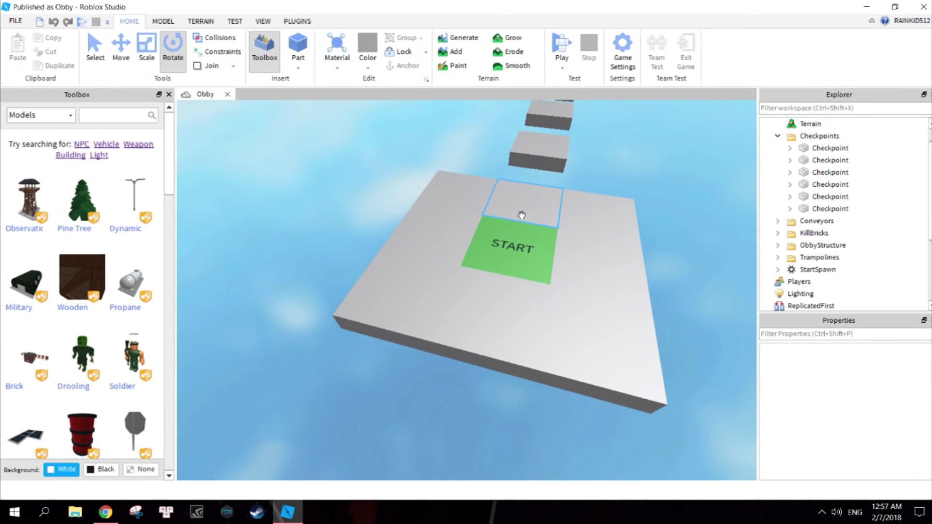
Step: Inspect the existing StartSpawn and insert a new spawn location on the start platform
click(821, 269)
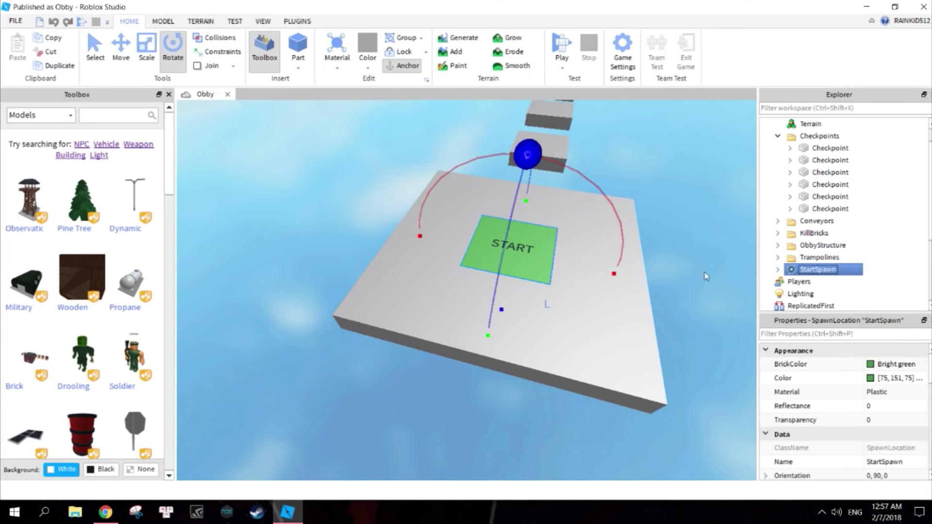
click(161, 22)
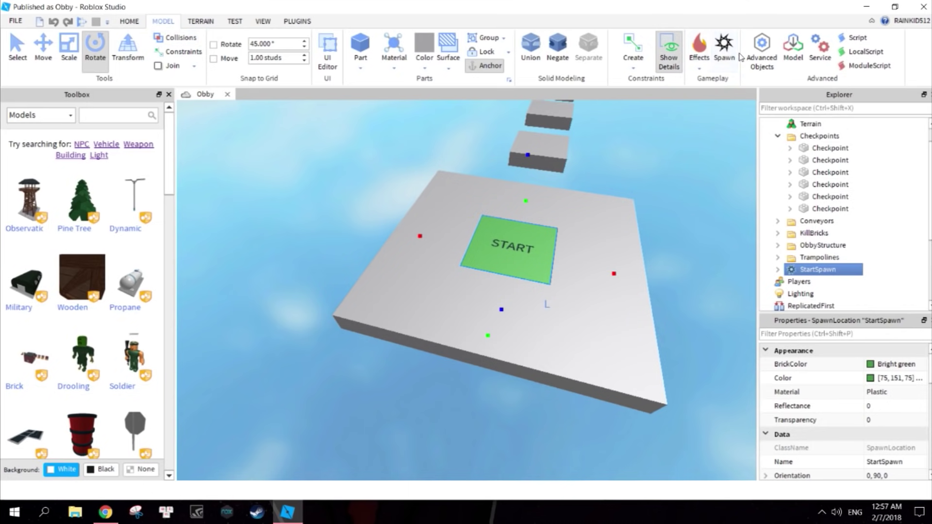
click(725, 47)
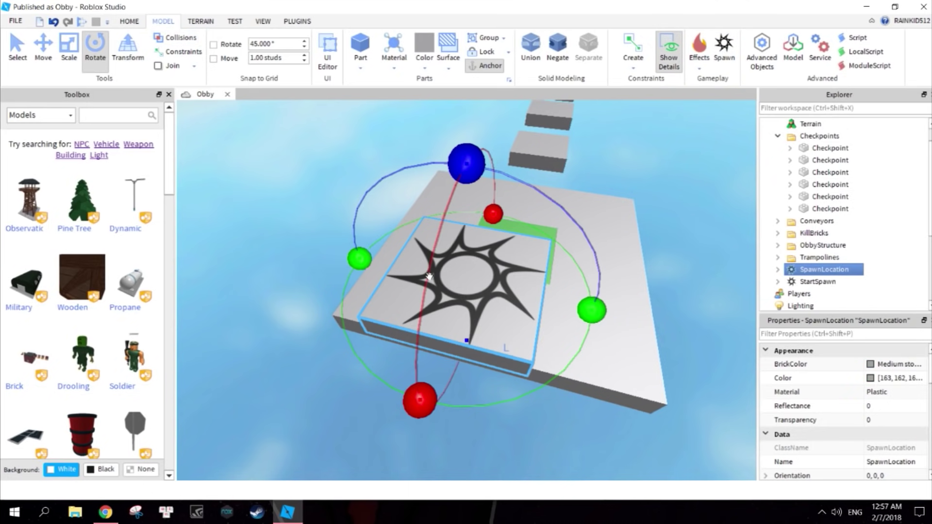
click(498, 306)
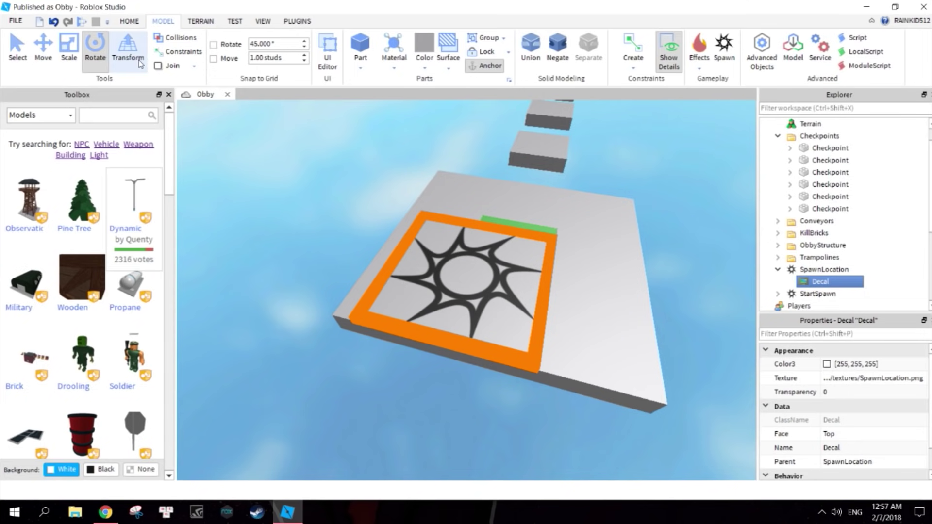
Step: Move the new spawn location upward and sideways, clear of the green START pad
click(18, 49)
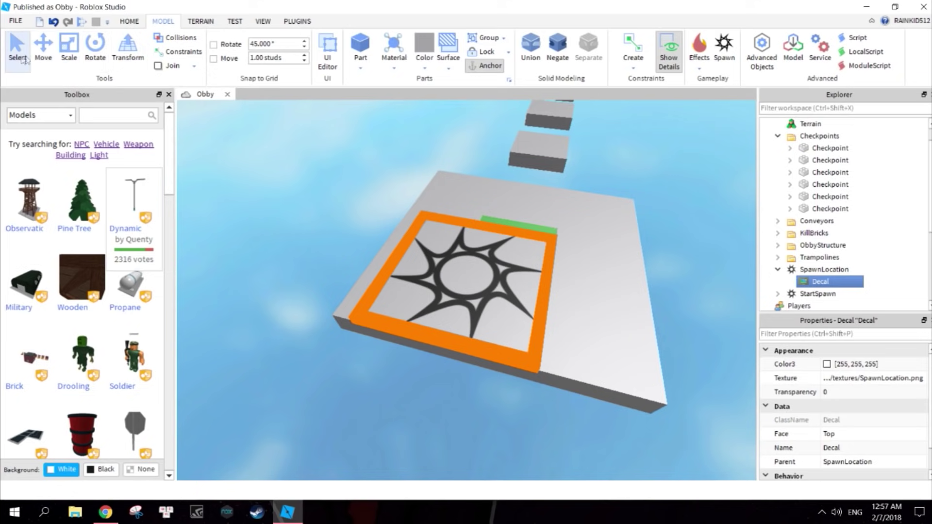
click(464, 278)
drag(465, 277, 414, 226)
click(43, 49)
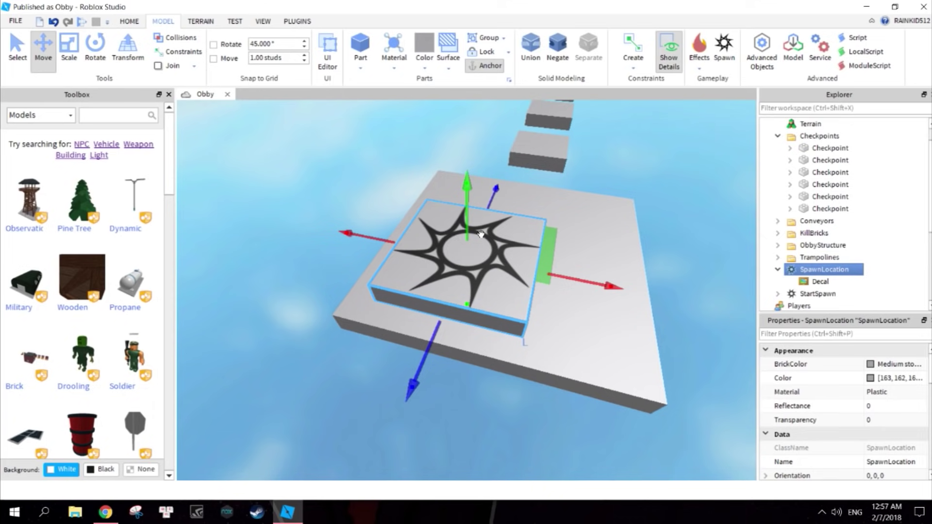
drag(468, 195, 447, 174)
drag(622, 271, 512, 272)
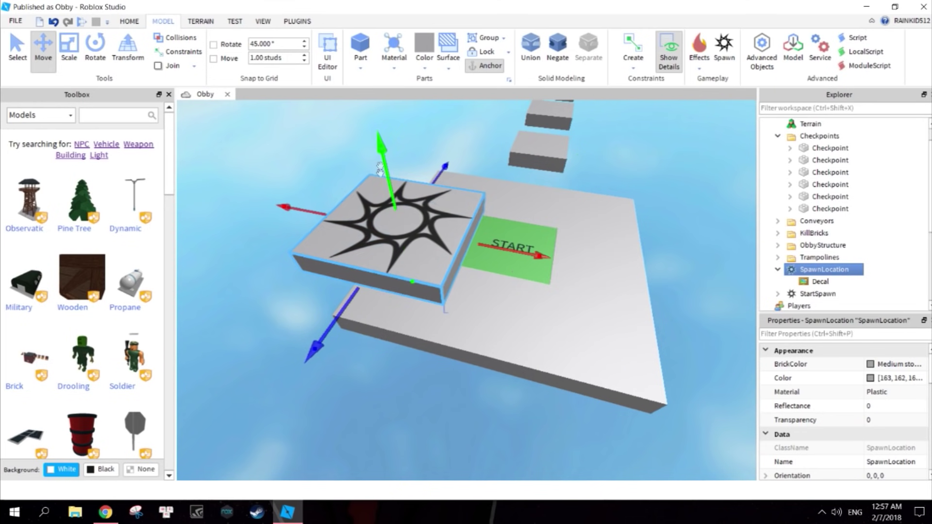
Step: Shift the new spawn location slightly along its blue axis and compare its Decal with the contents of StartSpawn
drag(323, 352, 320, 371)
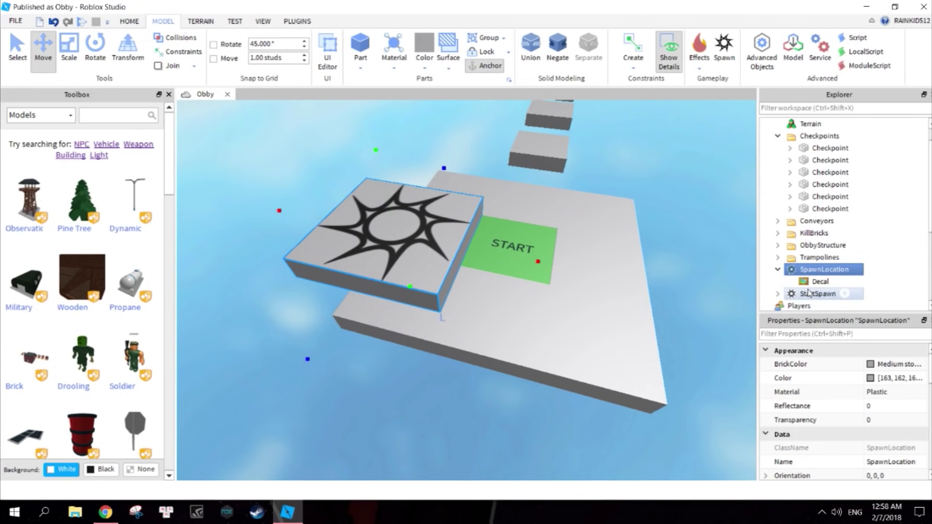
click(820, 283)
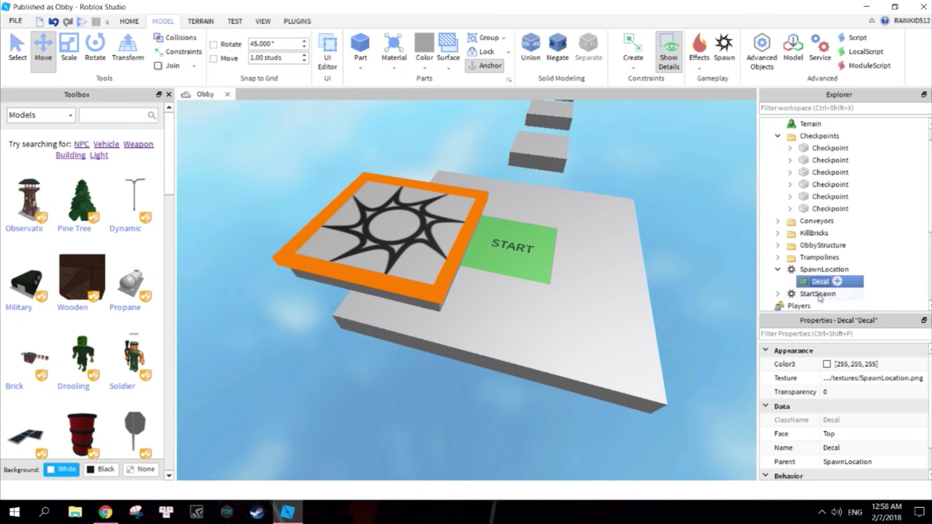
click(818, 294)
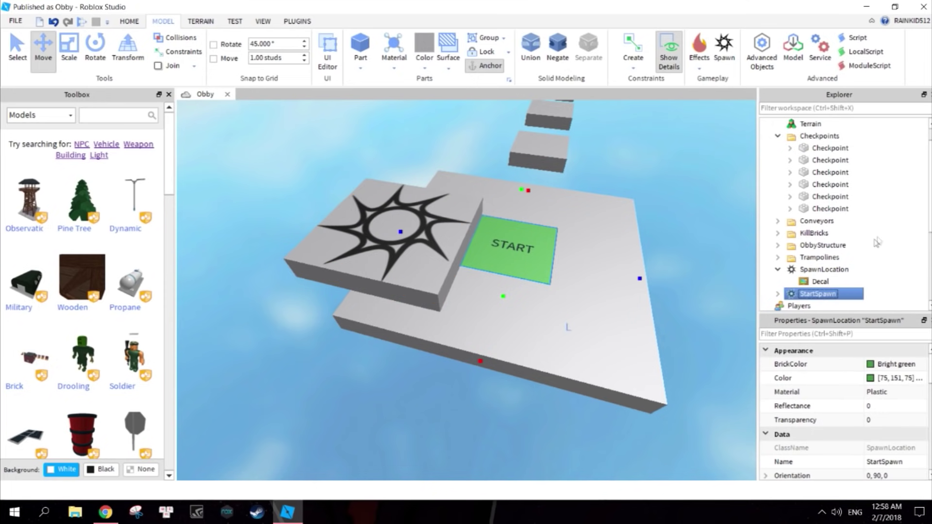
scroll(929, 224, down, 1)
click(778, 258)
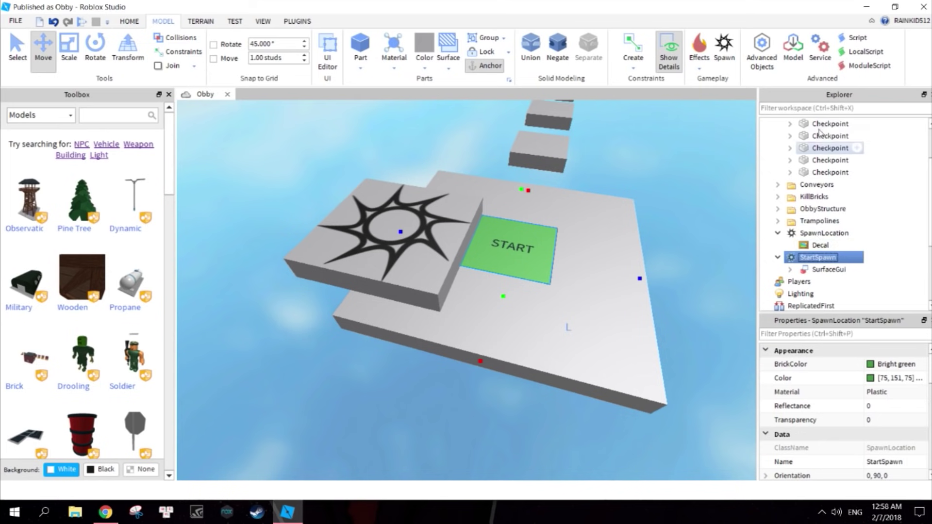
mouse_move(845, 260)
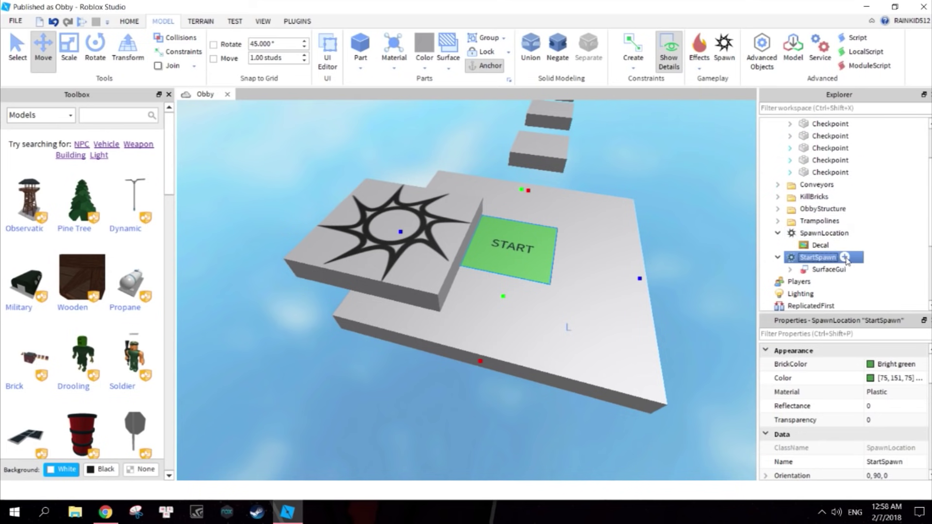
click(819, 246)
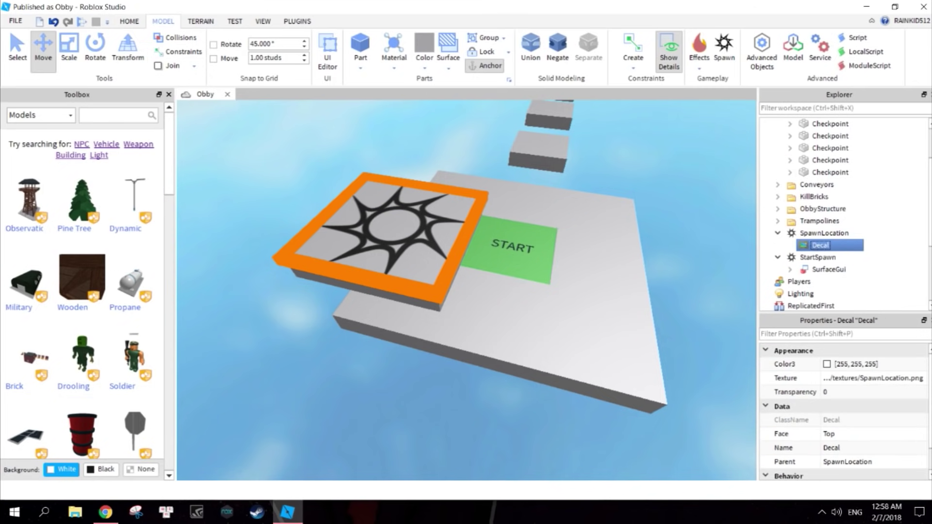
click(824, 258)
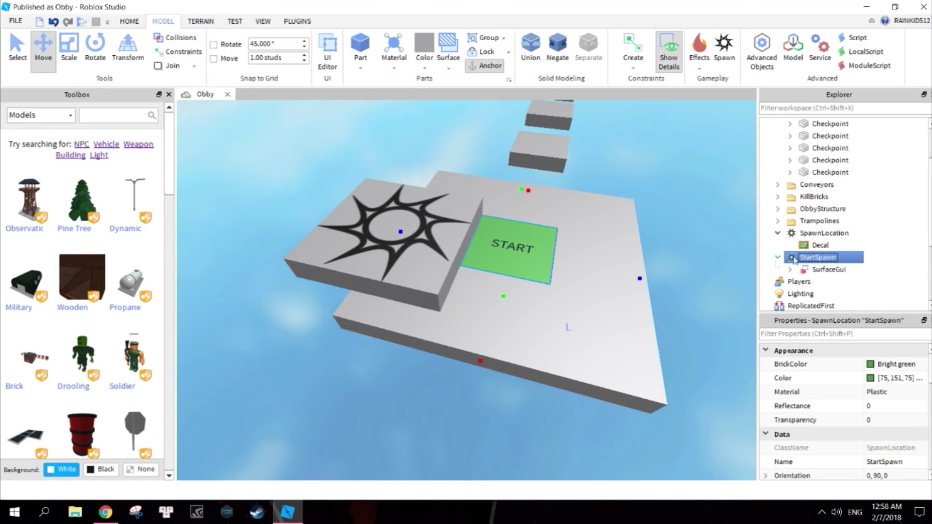
Step: Insert a Decal object into StartSpawn
click(845, 258)
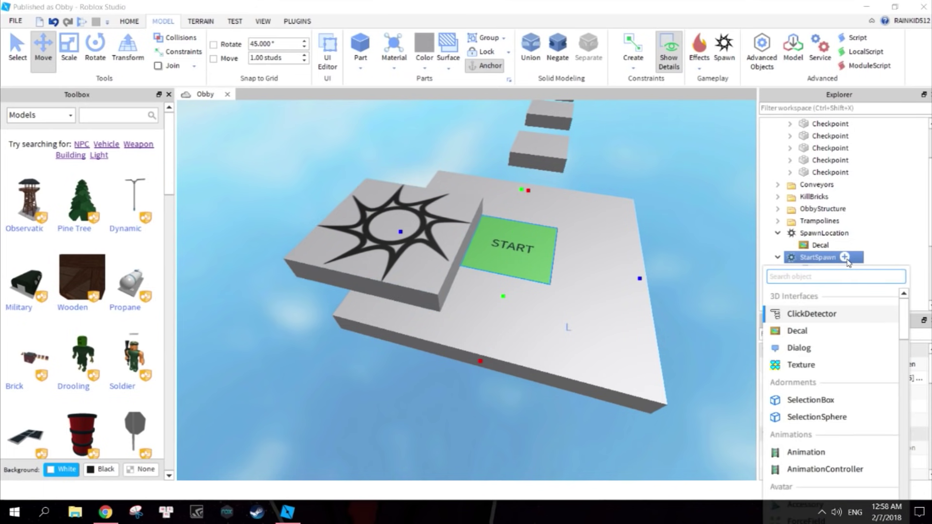
scroll(813, 340, down, 1)
scroll(813, 342, up, 1)
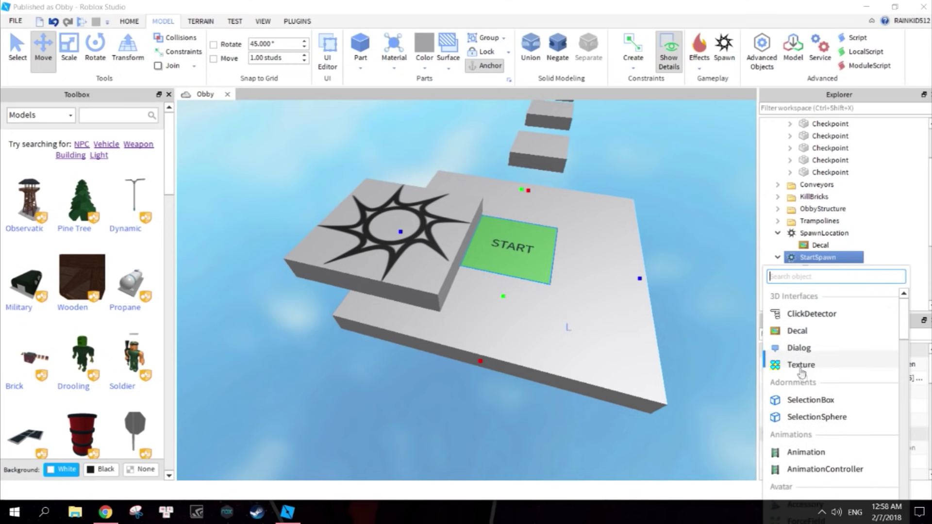
scroll(822, 383, down, 1)
mouse_move(904, 335)
mouse_down()
mouse_move(903, 388)
mouse_move(910, 319)
mouse_up()
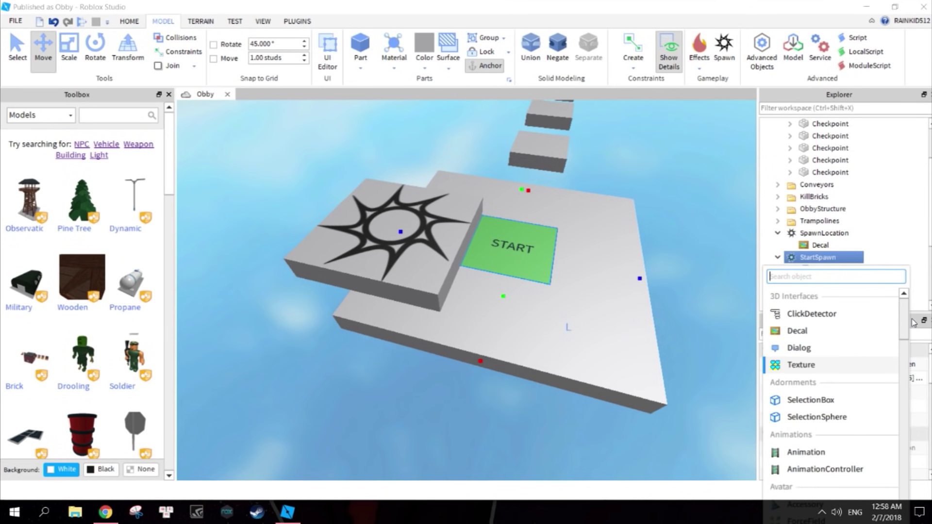
click(816, 334)
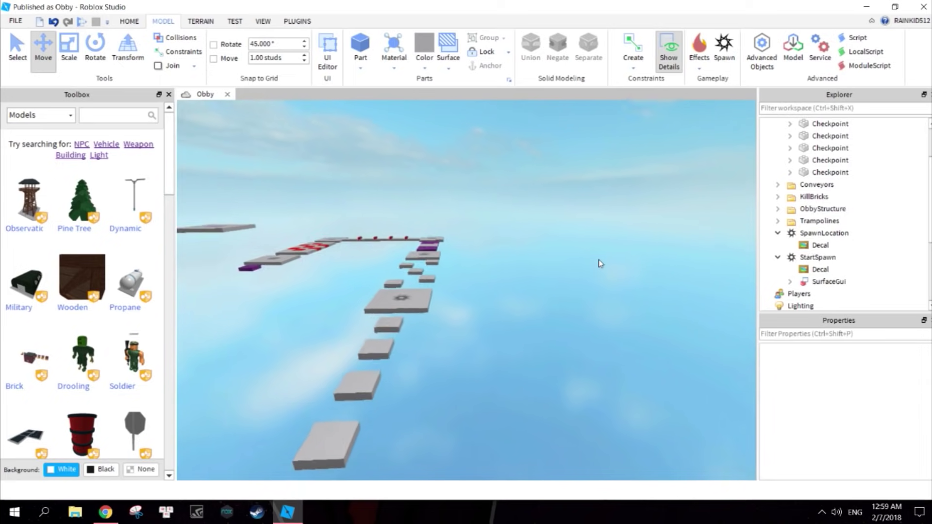
Step: Examine the obby course from the stepping platforms past the purple conveyors and checkpoint to the red kill bricks
key(w)
right_drag(599, 262, 607, 265)
key(w)
key(a)
key(w)
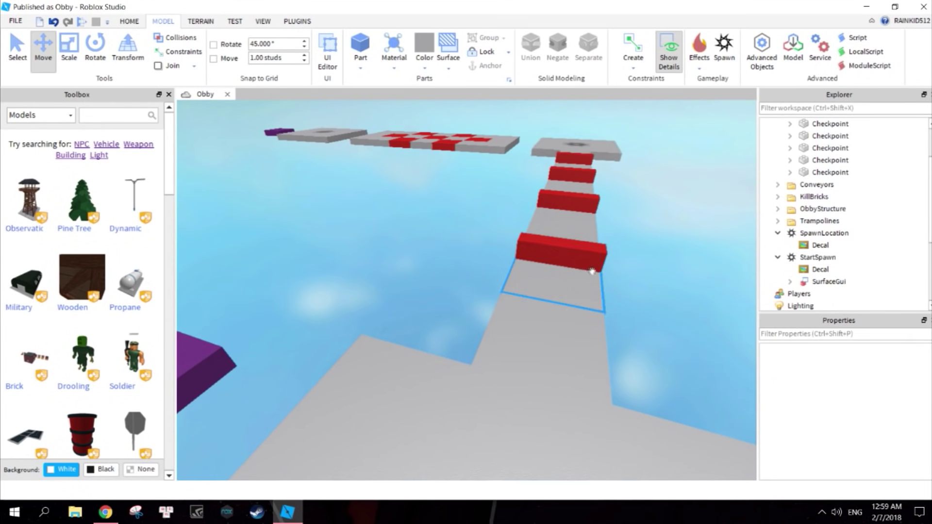
scroll(607, 264, down, 2)
right_drag(596, 274, 602, 270)
scroll(601, 270, down, 3)
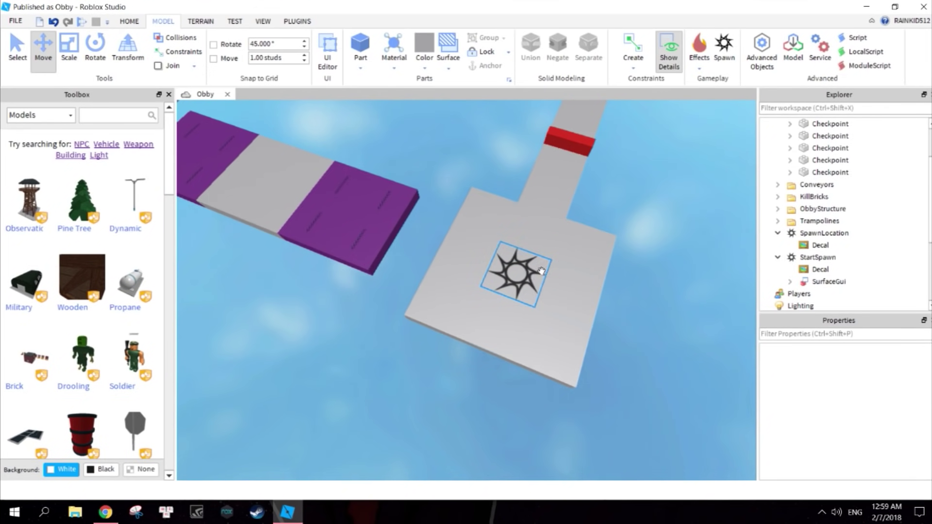
right_drag(500, 173, 499, 170)
scroll(499, 170, up, 4)
scroll(499, 171, up, 4)
key(w)
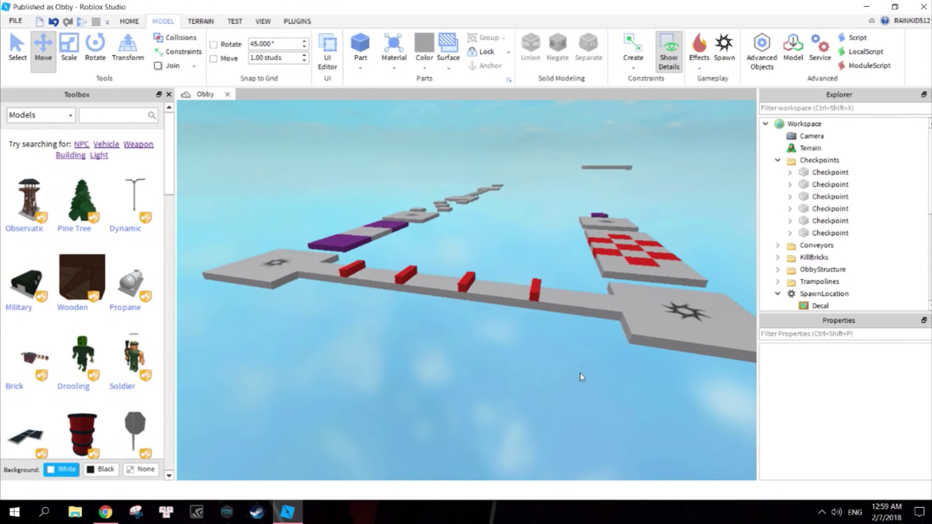
Step: Select the red kill brick nearest the checkpoint platform and open its KillScript
scroll(577, 372, up, 4)
scroll(577, 372, up, 3)
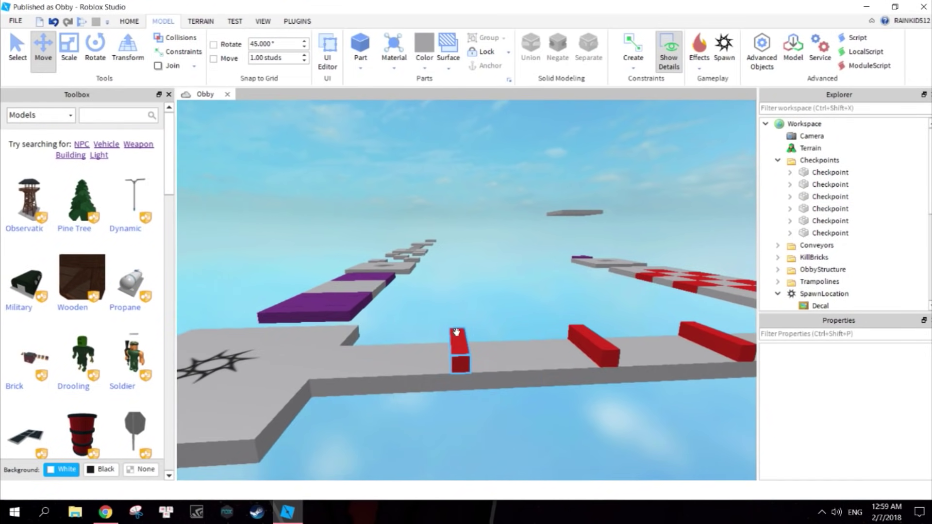
click(452, 335)
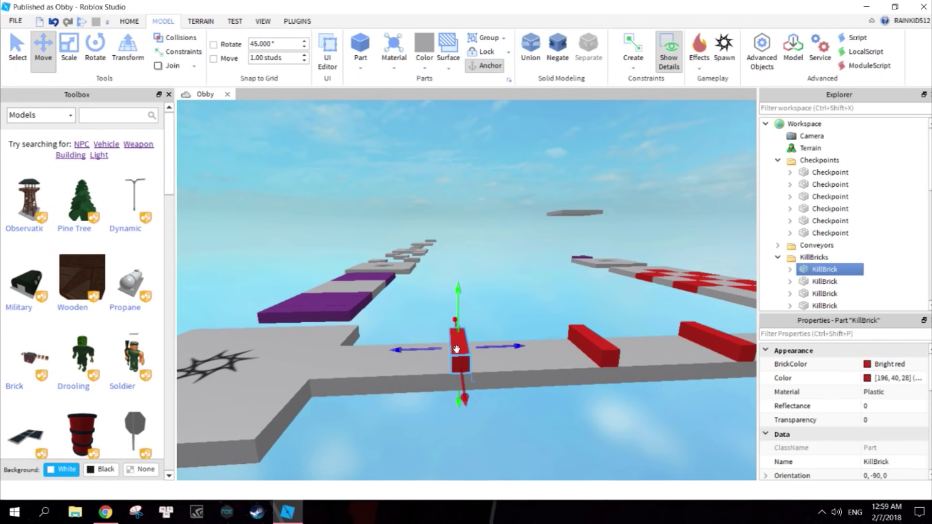
drag(929, 177, 930, 197)
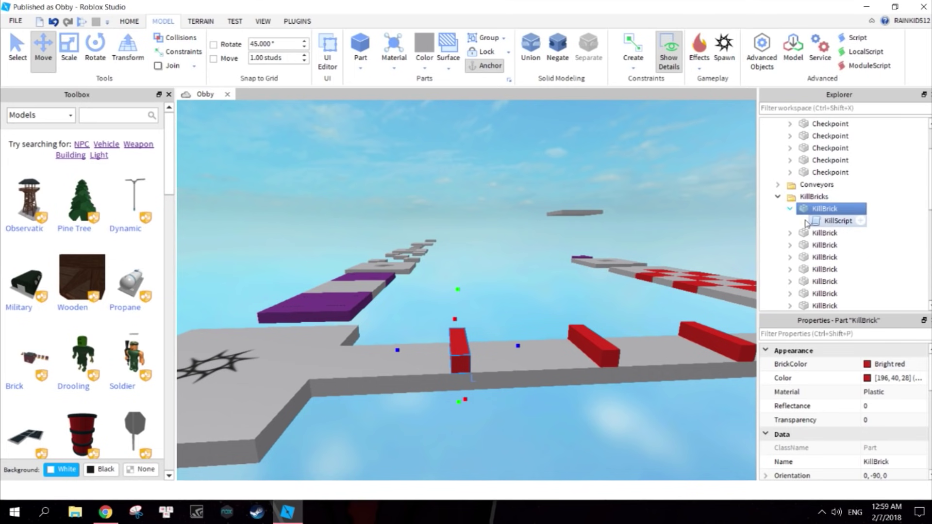
click(827, 221)
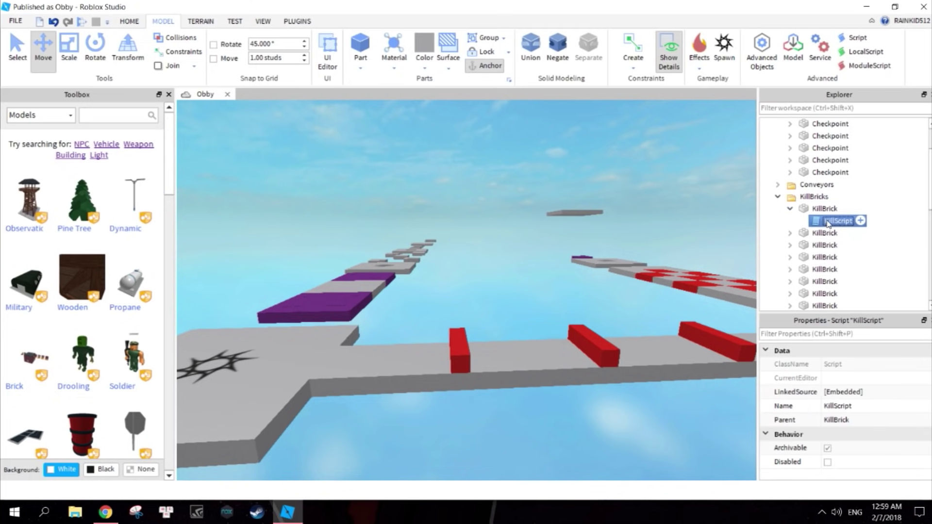
double_click(829, 222)
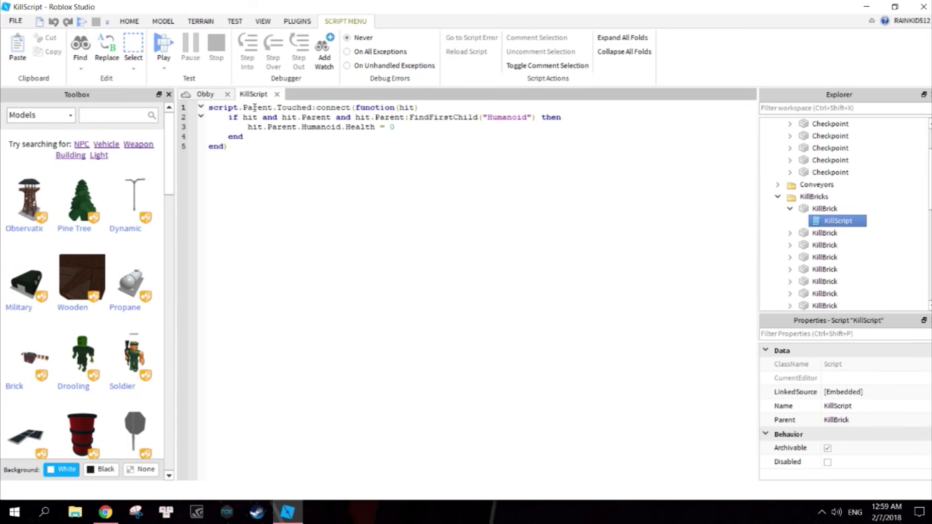
Step: Review the full KillScript code and look at the kill bricks along the walkway that it applies to
drag(270, 157, 205, 102)
click(267, 173)
drag(287, 181, 212, 87)
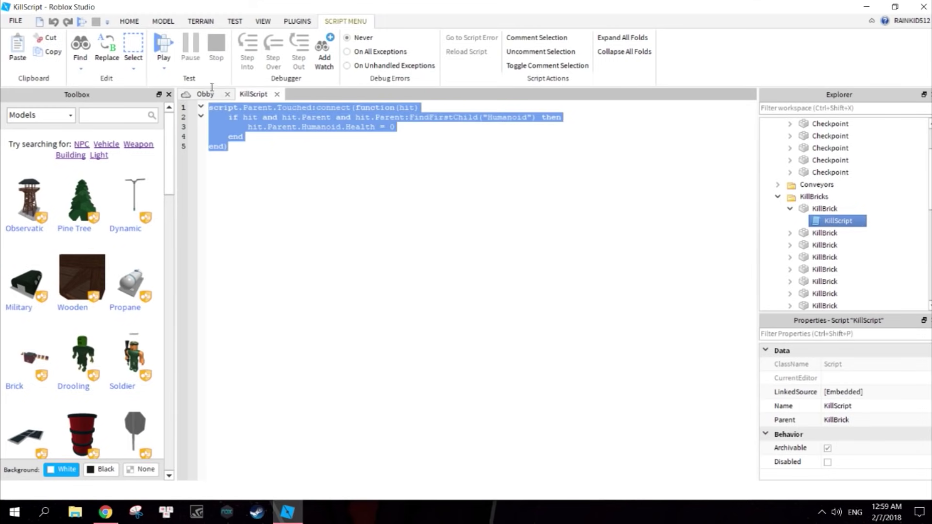
click(290, 145)
drag(264, 158, 208, 108)
click(210, 99)
right_drag(415, 354, 427, 364)
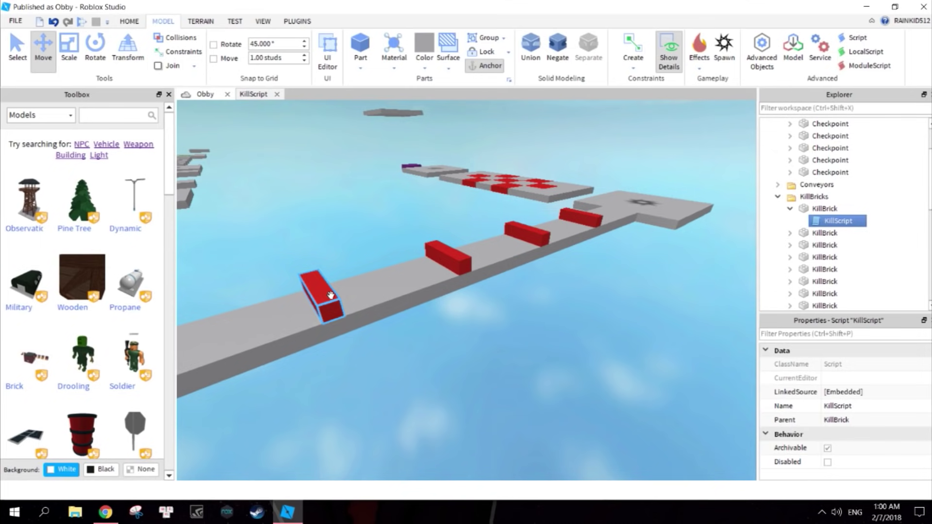
click(259, 96)
click(254, 149)
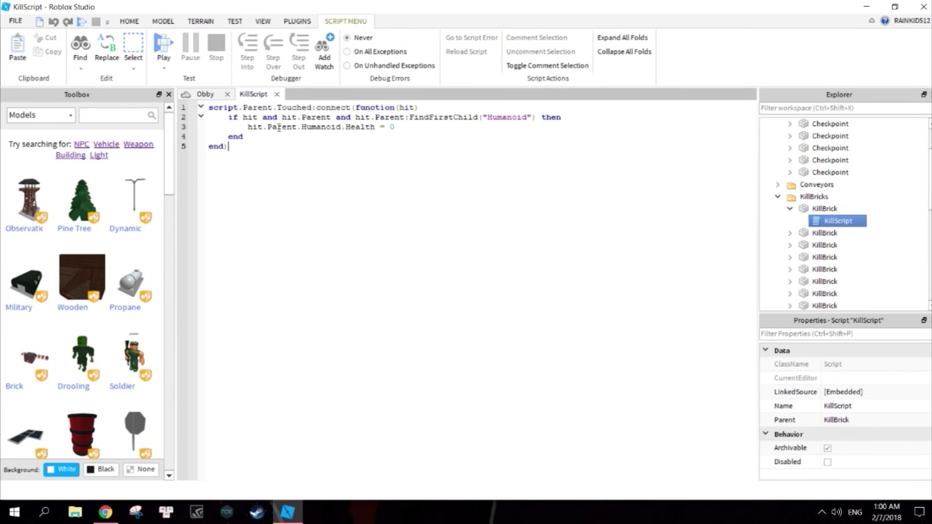
Step: Return to the Obby view and inspect the individual gray walkway parts around the first kill bricks
click(205, 94)
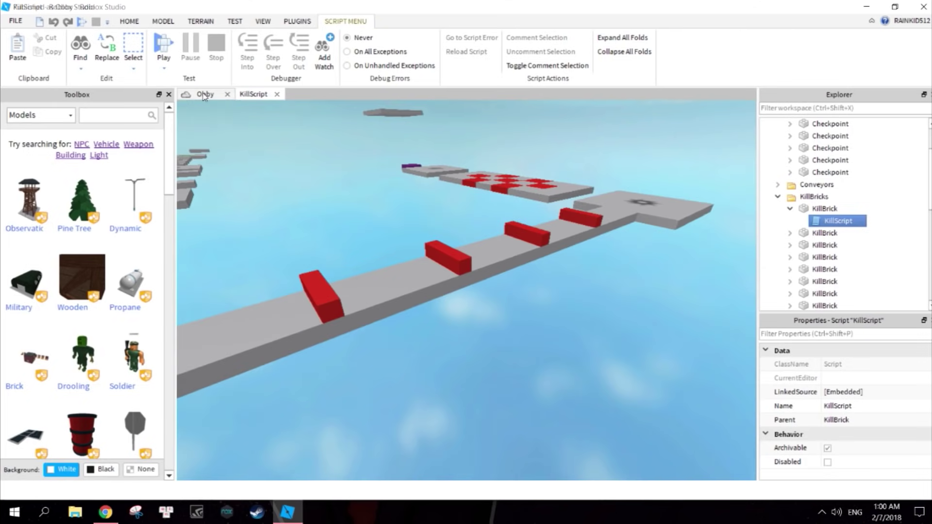
right_drag(550, 375, 457, 376)
right_drag(515, 372, 467, 358)
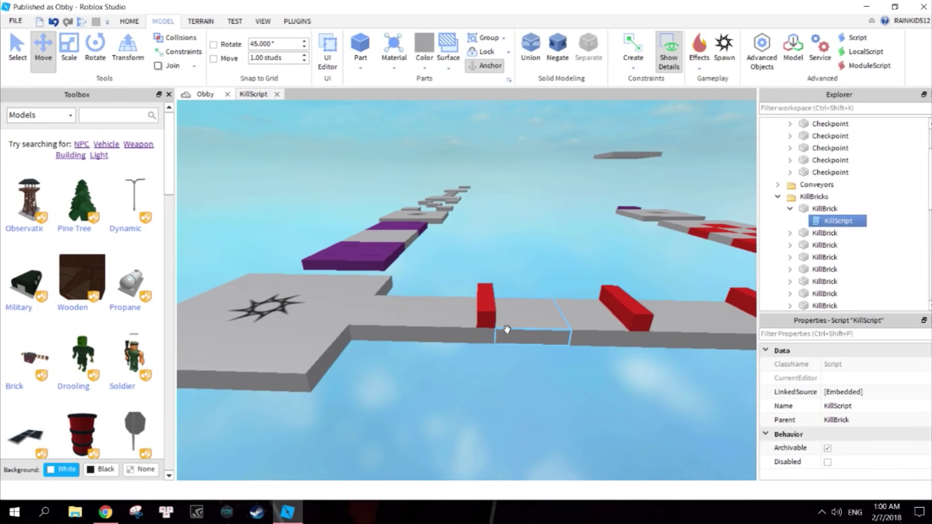
click(380, 313)
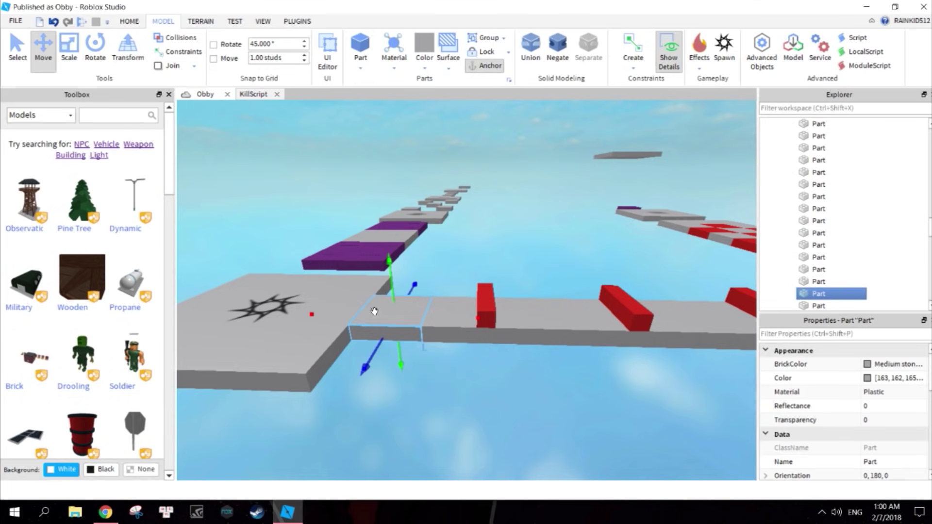
click(432, 331)
click(406, 323)
click(549, 326)
click(580, 327)
click(526, 335)
click(411, 326)
drag(441, 334, 379, 327)
click(452, 333)
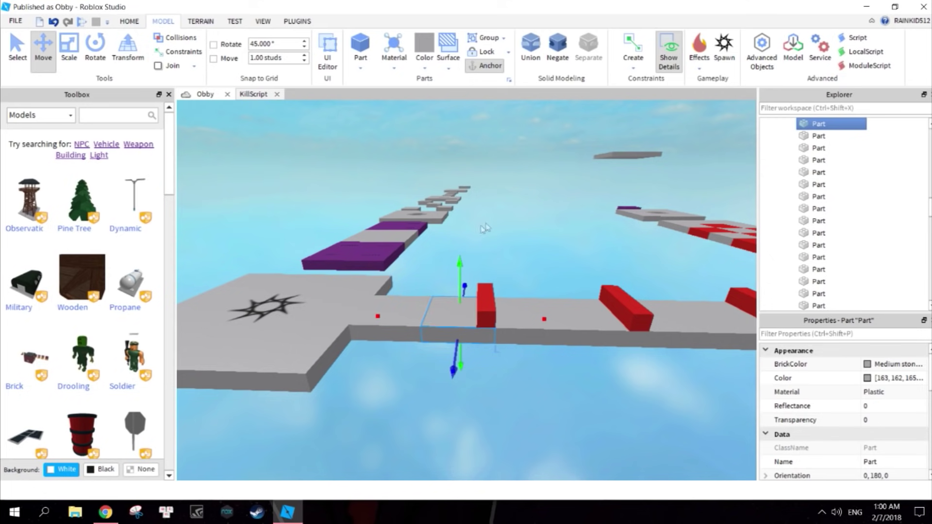
Step: Inspect the checkpoint on the platform before the kill bricks, and locate StartSpawn and its contents in the object tree
click(485, 302)
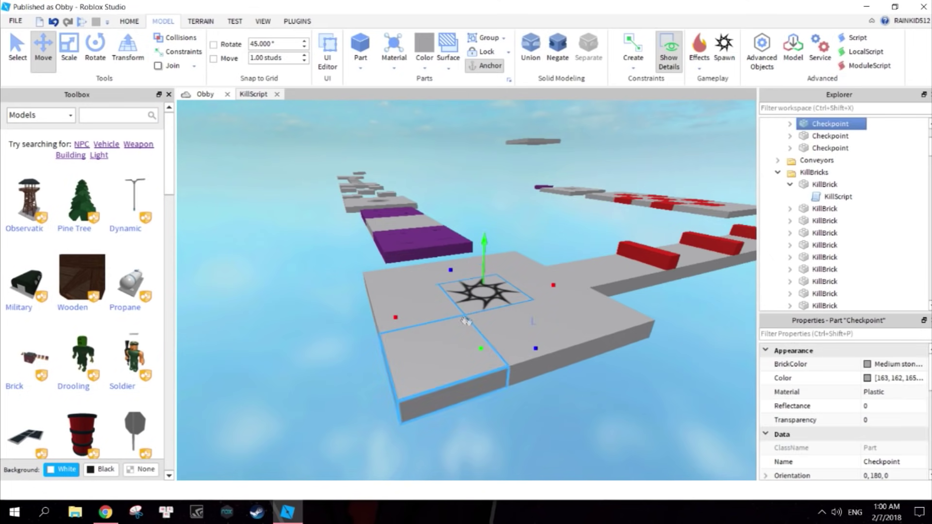
click(591, 441)
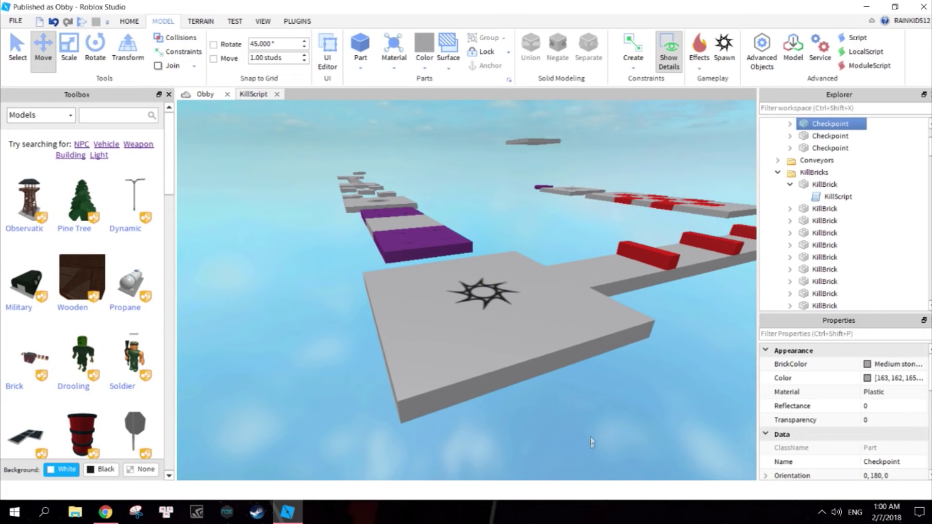
scroll(861, 261, down, 15)
scroll(861, 262, down, 2)
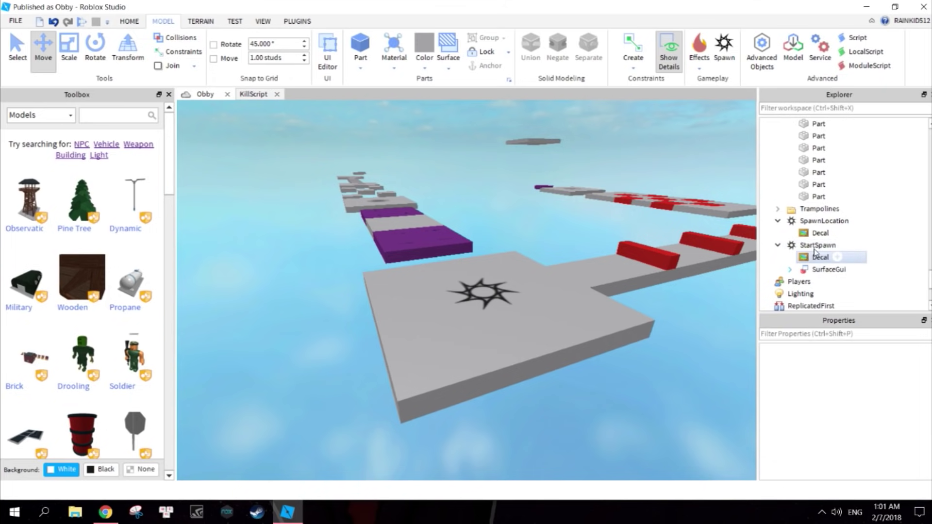
Step: Select the checkpoint on the platform before the kill bricks and open its CheckpointScript
click(491, 325)
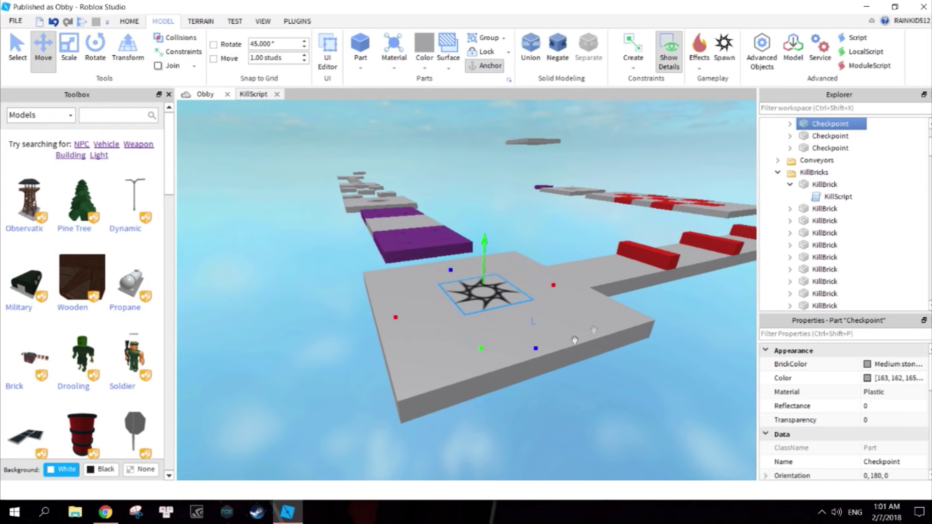
click(790, 125)
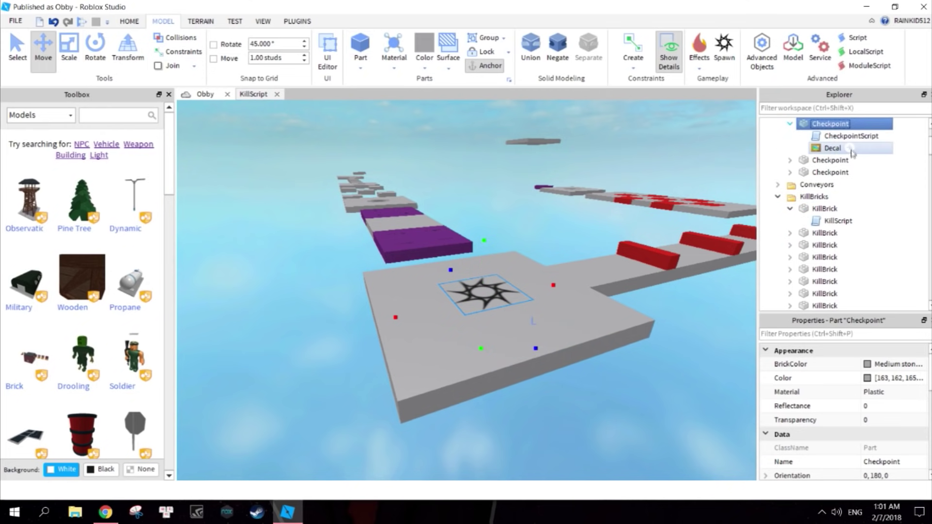
click(821, 137)
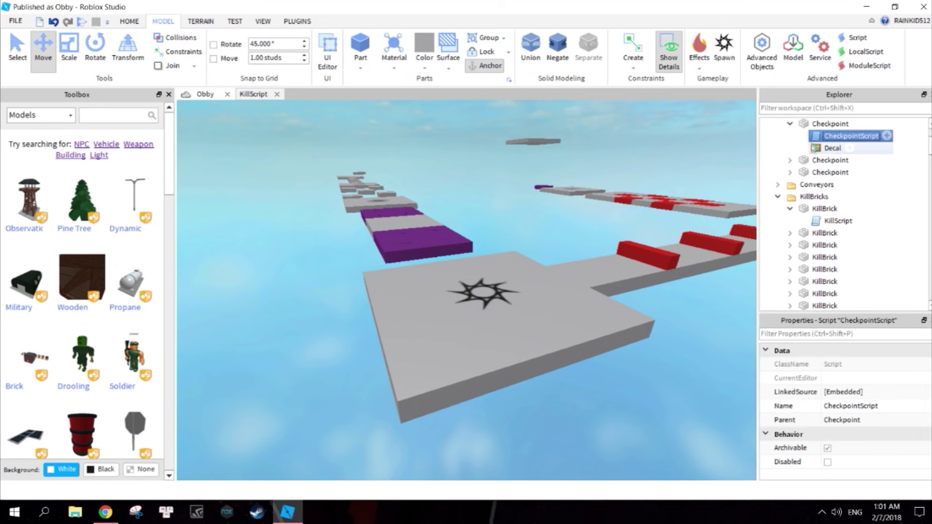
double_click(835, 138)
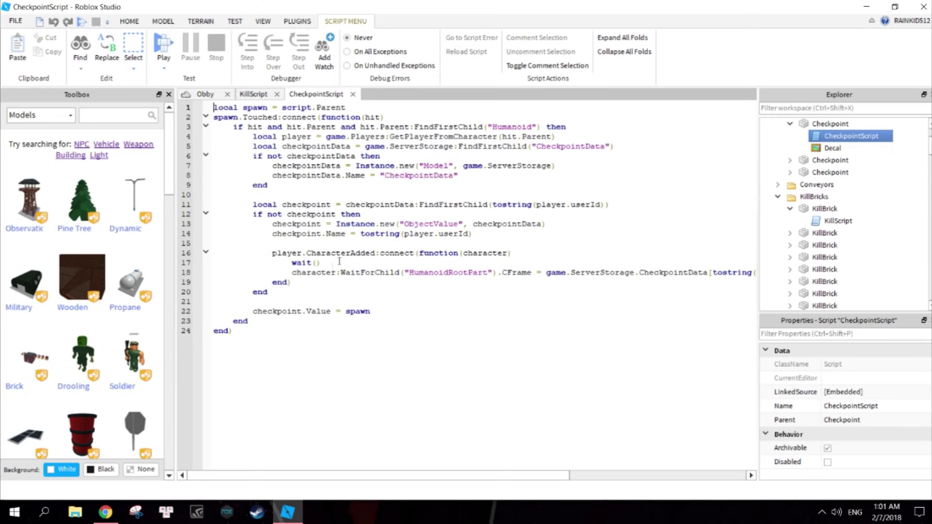
Step: Add a new Script object to the first Checkpoint in the Checkpoints folder
click(790, 124)
drag(925, 151, 925, 144)
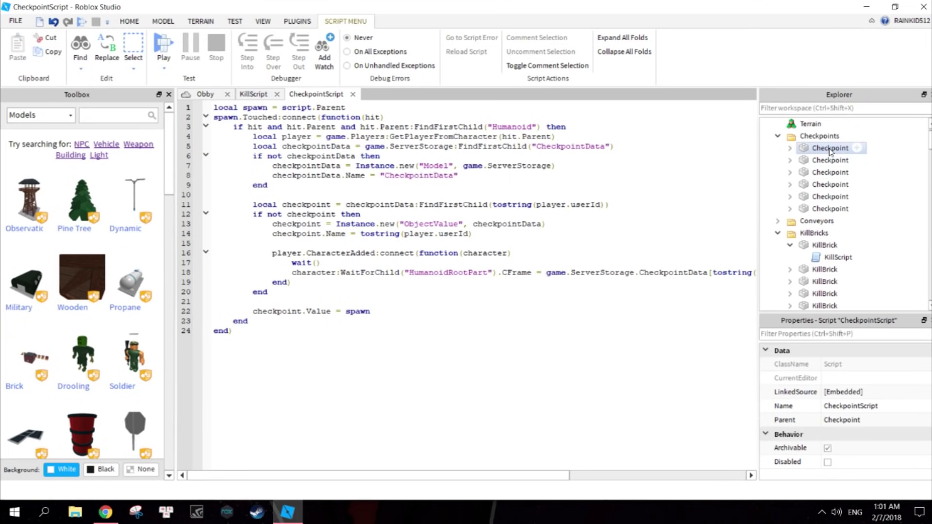
click(857, 149)
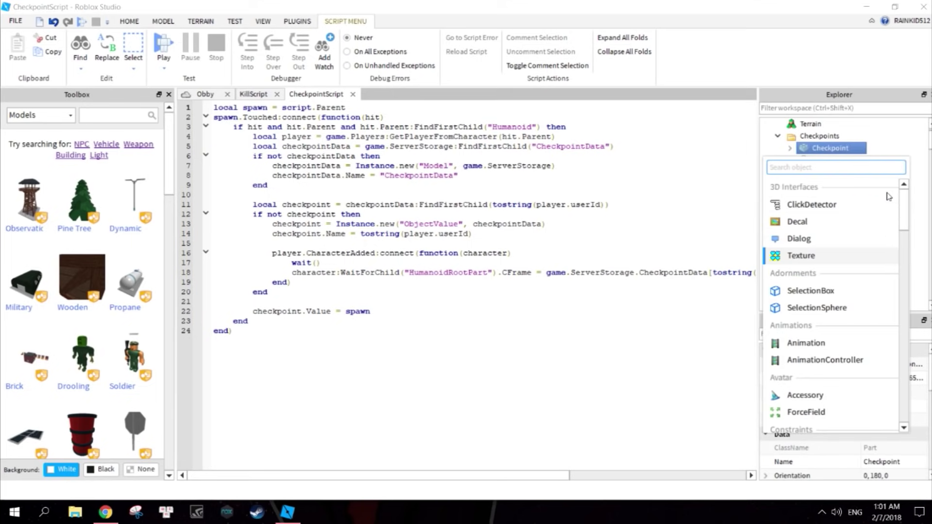
drag(904, 206, 904, 381)
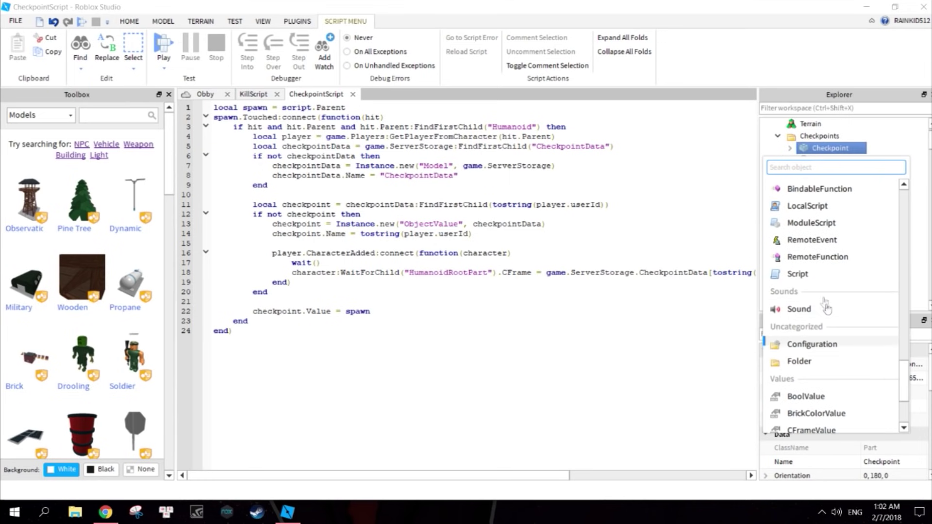
click(809, 273)
Step: Copy all the code from CheckpointScript and replace the new Script's default Hello world line with it
double_click(844, 160)
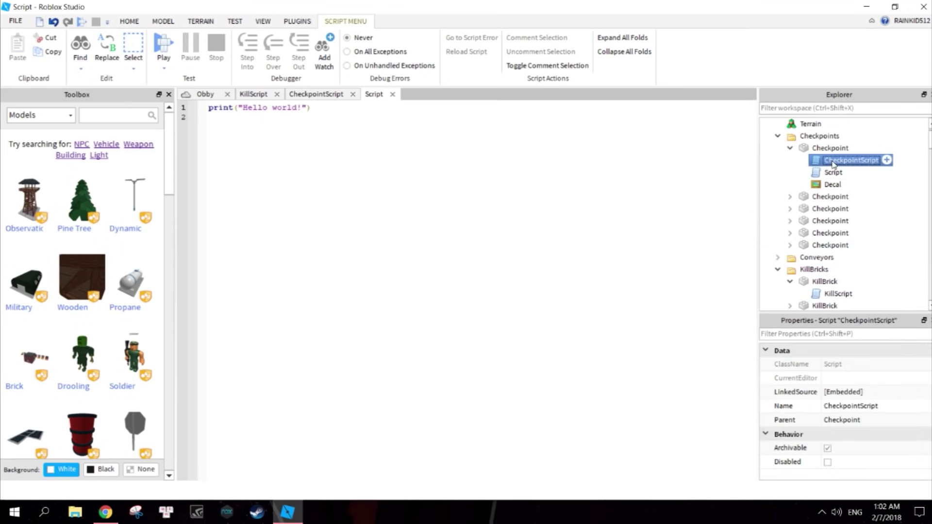
drag(333, 342, 184, 105)
key(ctrl+c)
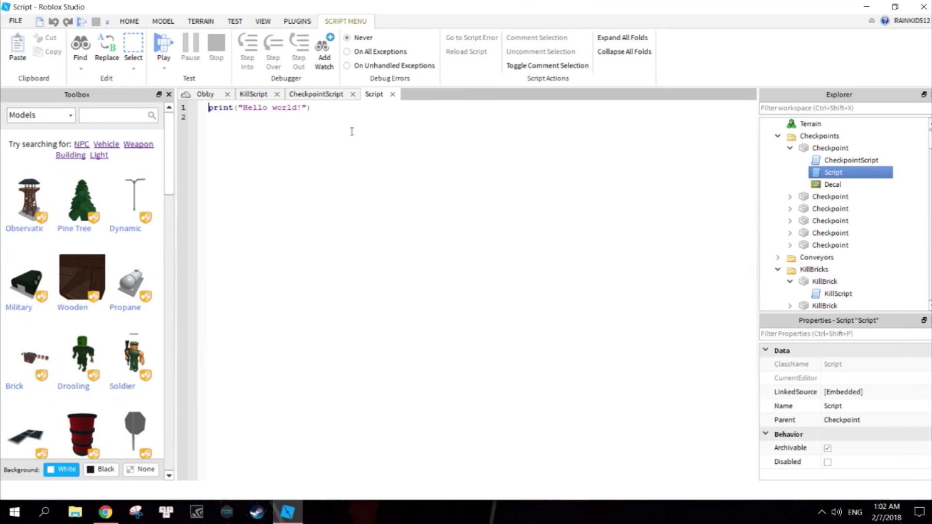
drag(352, 132, 192, 110)
key(BackSpace)
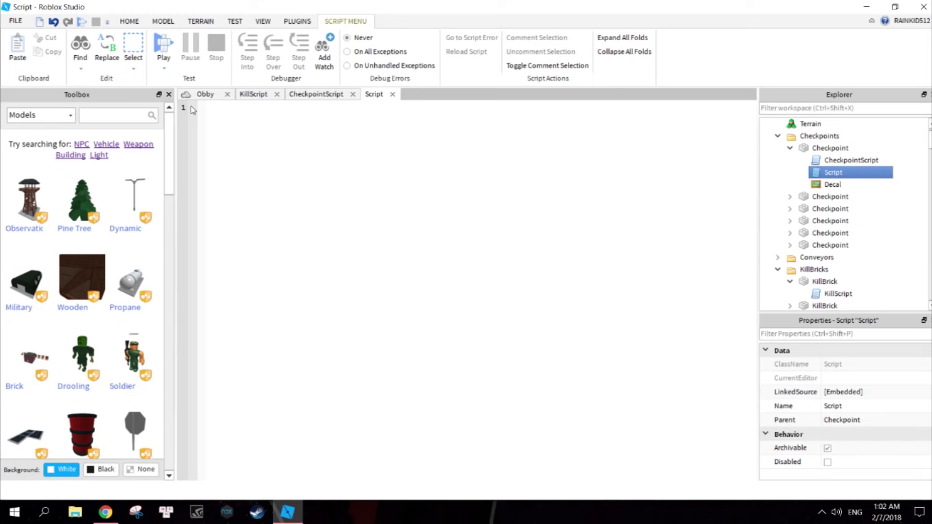
key(ctrl+v)
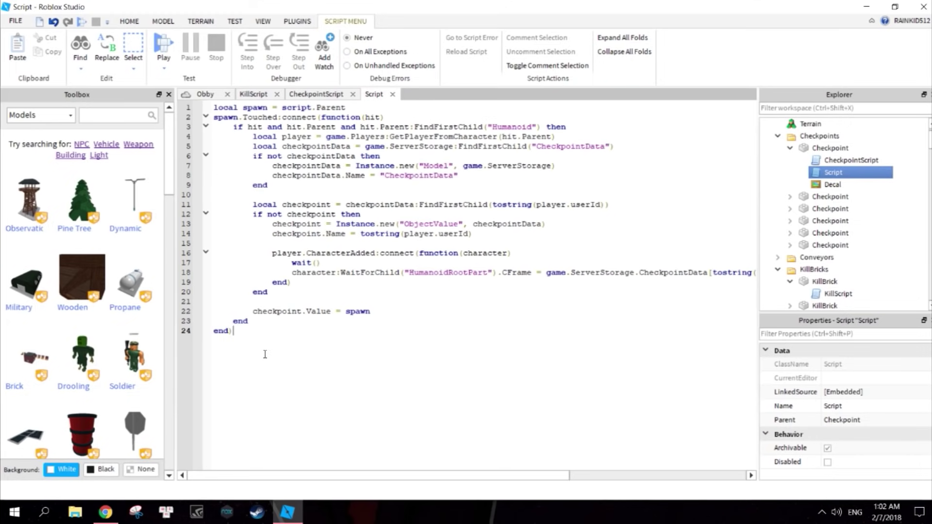
Step: Close the Script and CheckpointScript editors and select CheckpointScript under the first Checkpoint
click(392, 94)
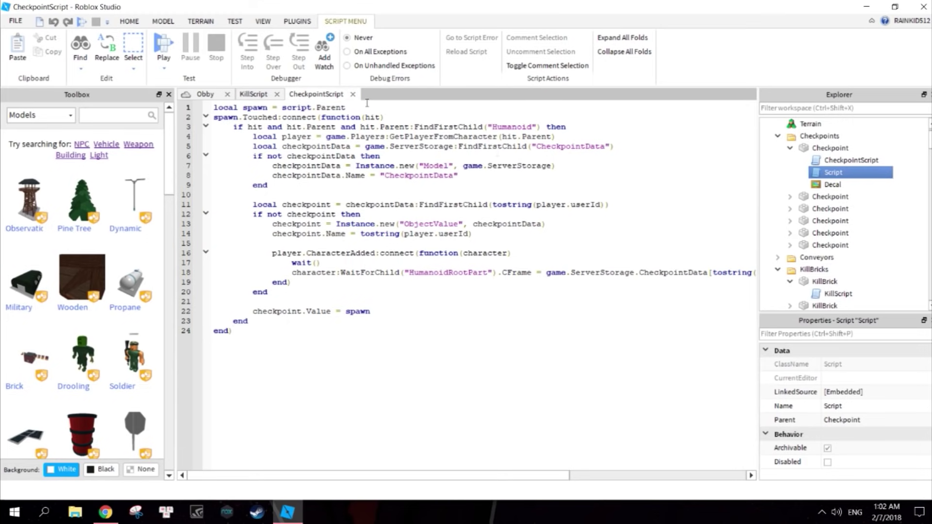
click(353, 94)
click(859, 161)
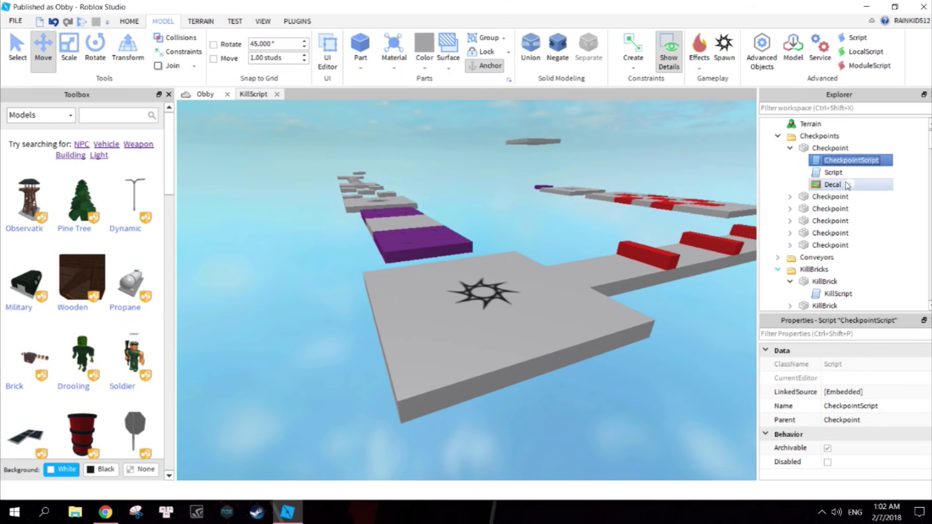
Step: Survey the whole obby course, from the kill brick walkway back to the stepping stones beside the START platform
scroll(604, 200, down, 6)
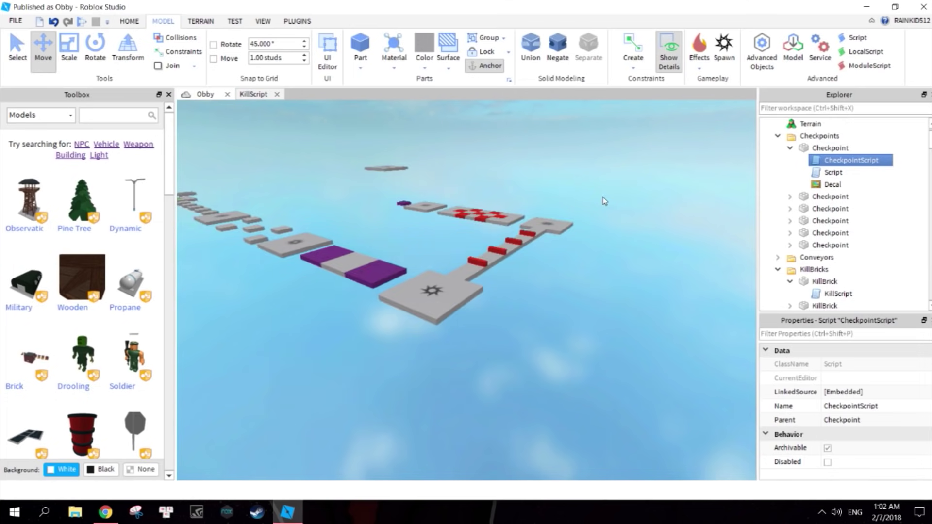
scroll(604, 200, down, 5)
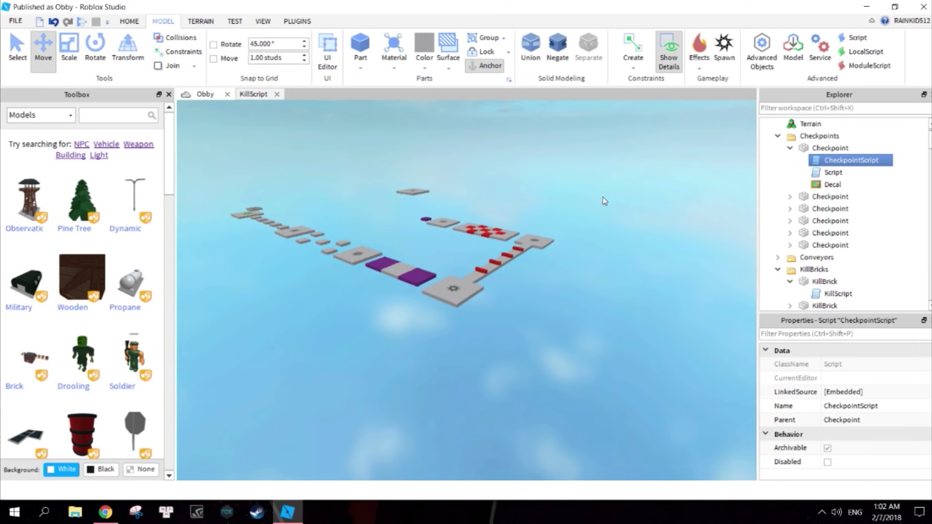
scroll(605, 200, up, 8)
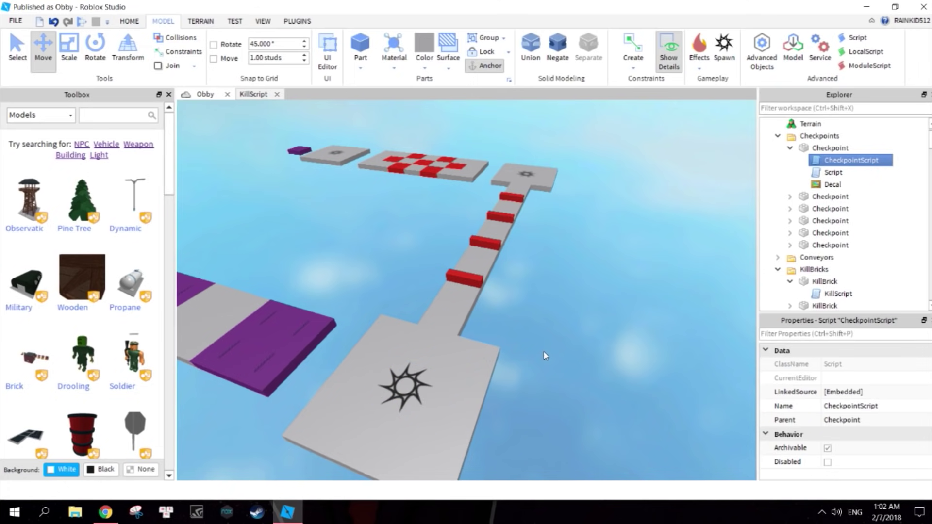
right_drag(544, 351, 543, 352)
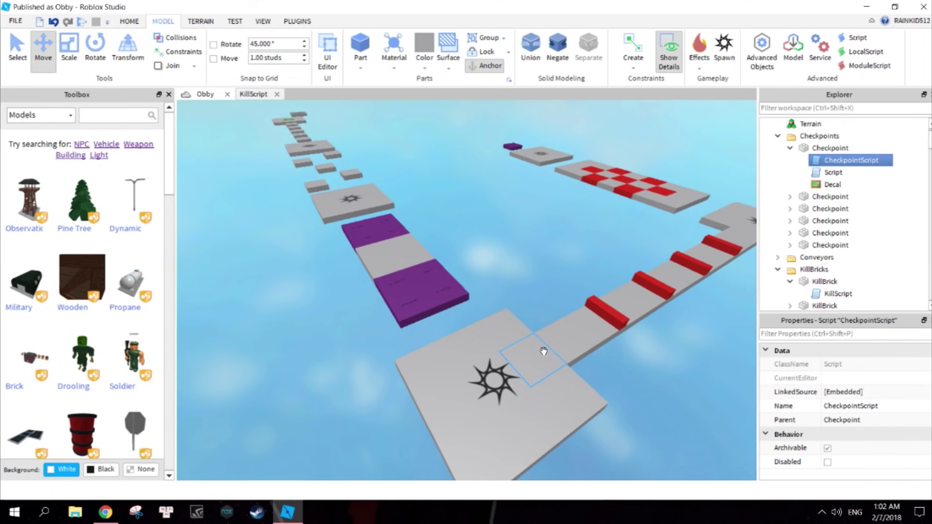
right_drag(585, 375, 644, 378)
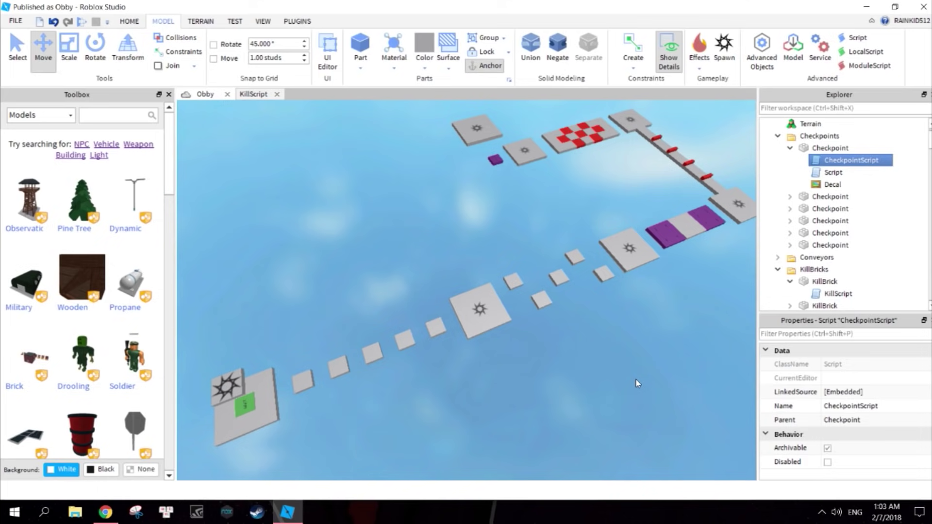
right_drag(636, 379, 589, 370)
scroll(589, 368, up, 3)
scroll(562, 356, up, 6)
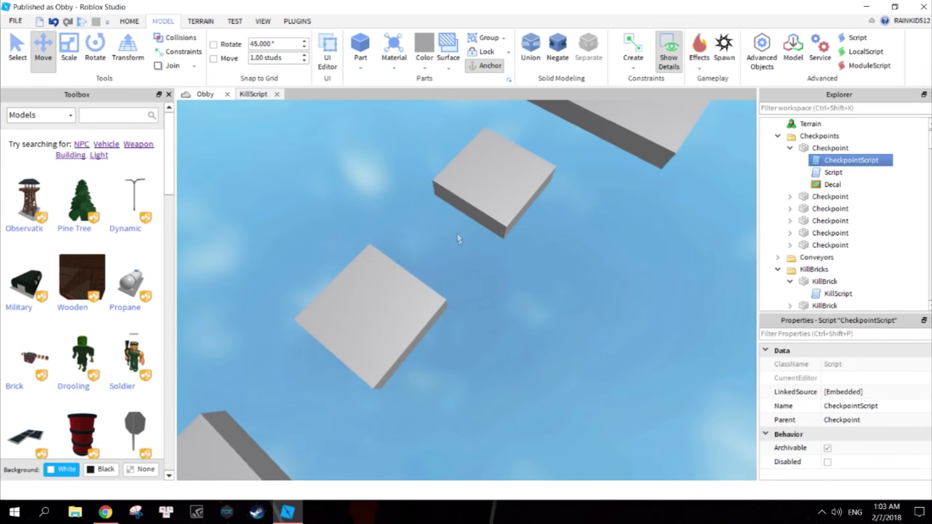
scroll(574, 252, down, 5)
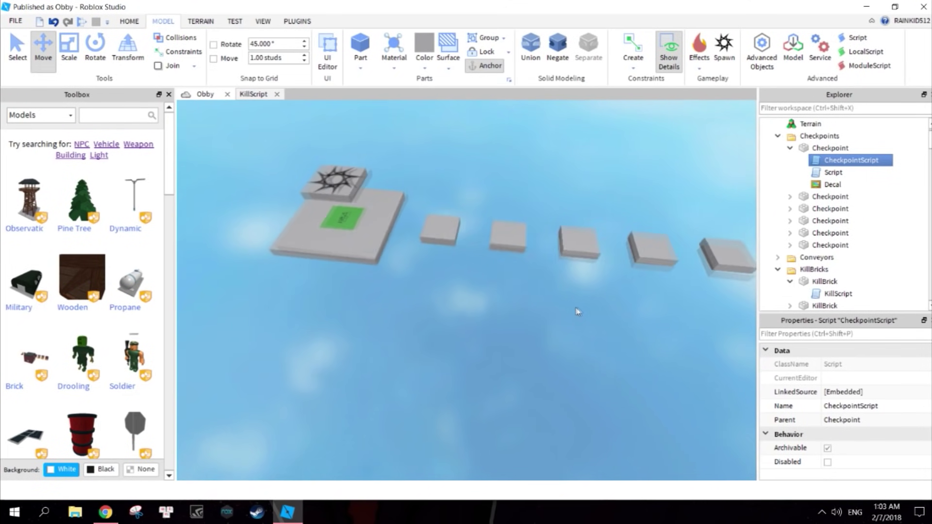
right_drag(578, 311, 578, 312)
scroll(578, 311, up, 2)
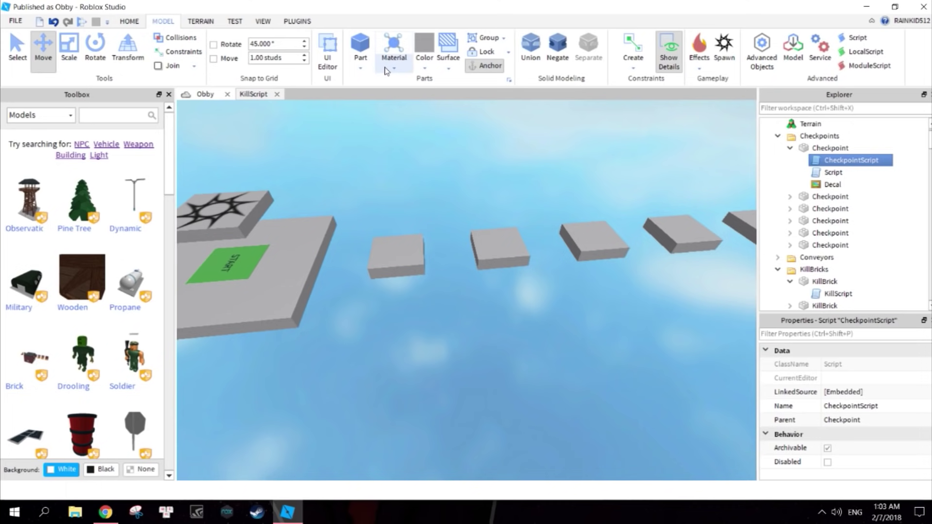
Step: Insert a new block part beside the stepping stones near the START platform and activate the Rotate tool
click(360, 46)
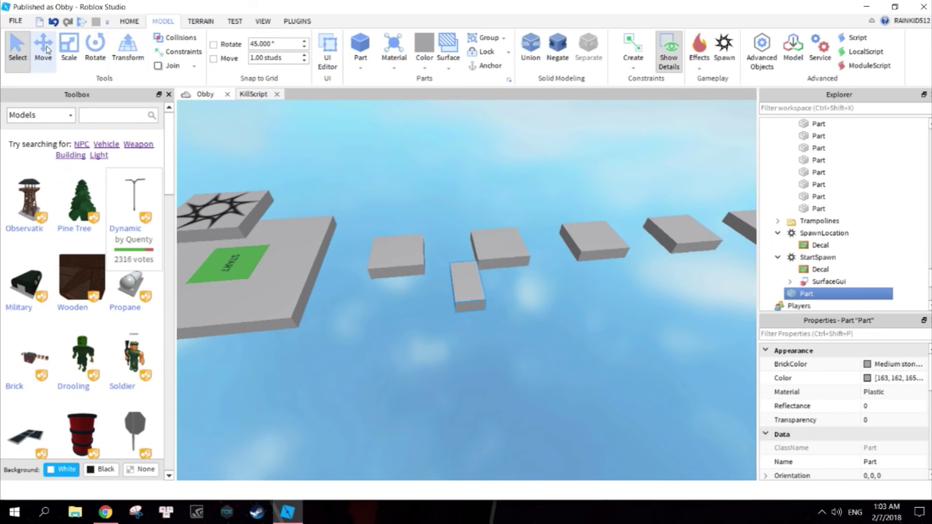
click(62, 50)
click(94, 48)
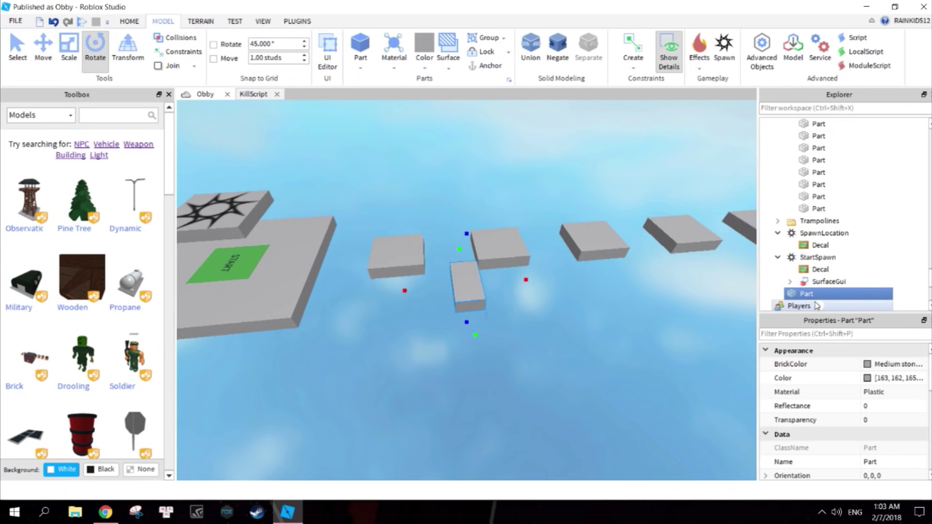
scroll(844, 413, down, 1)
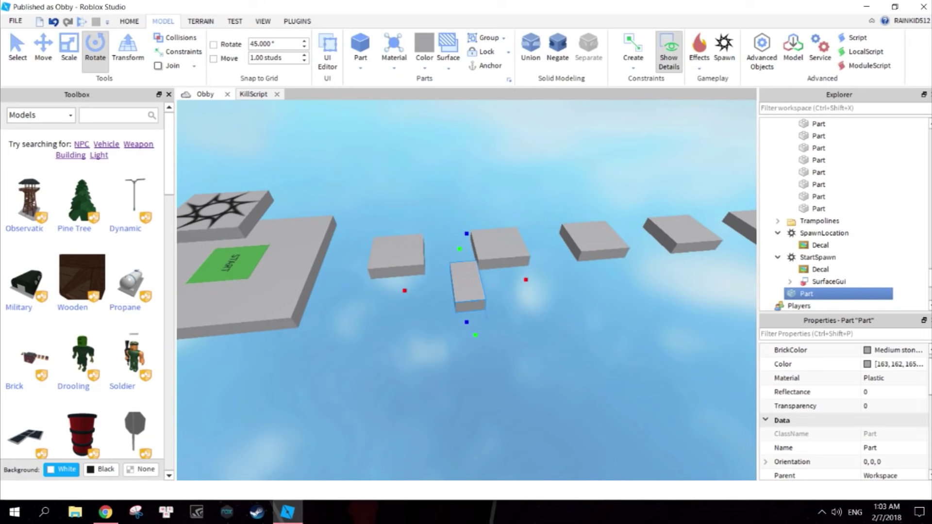
scroll(844, 412, up, 1)
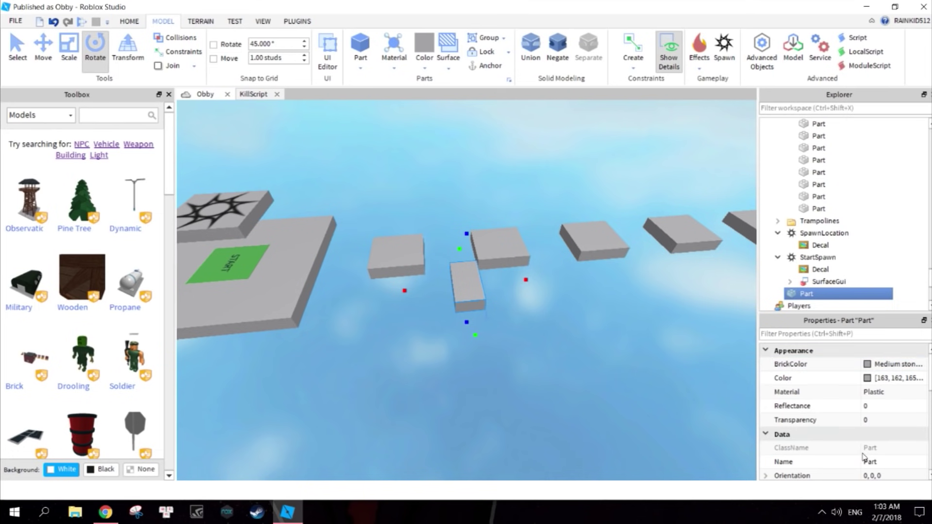
Step: Set the new part's material to Metal and inspect its surface up close
click(813, 374)
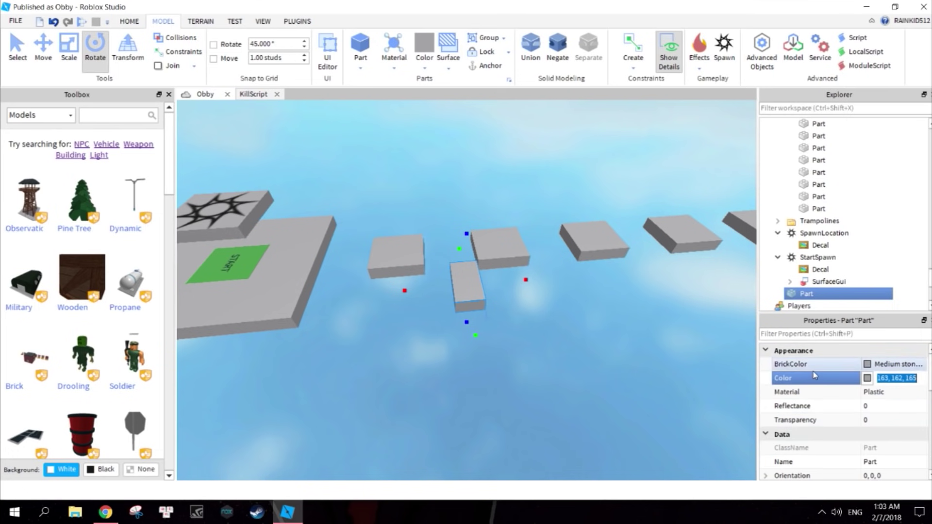
click(905, 393)
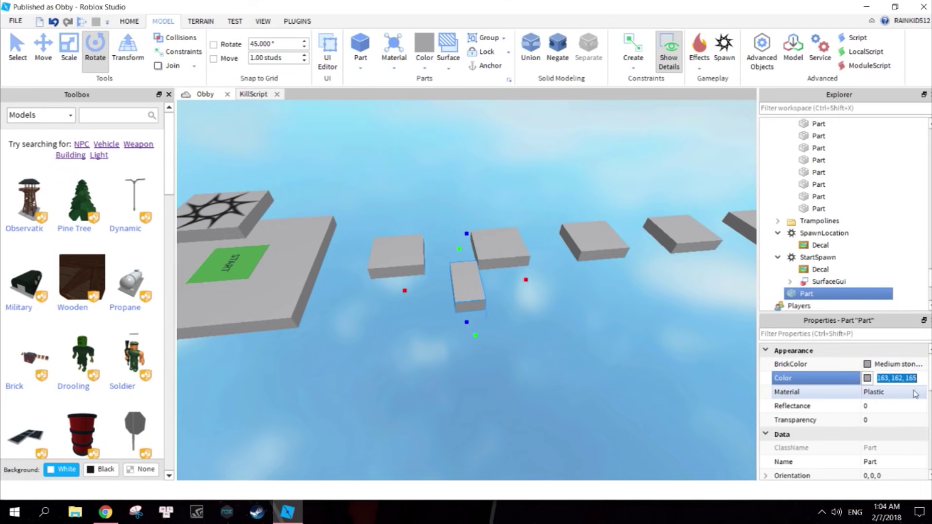
click(921, 393)
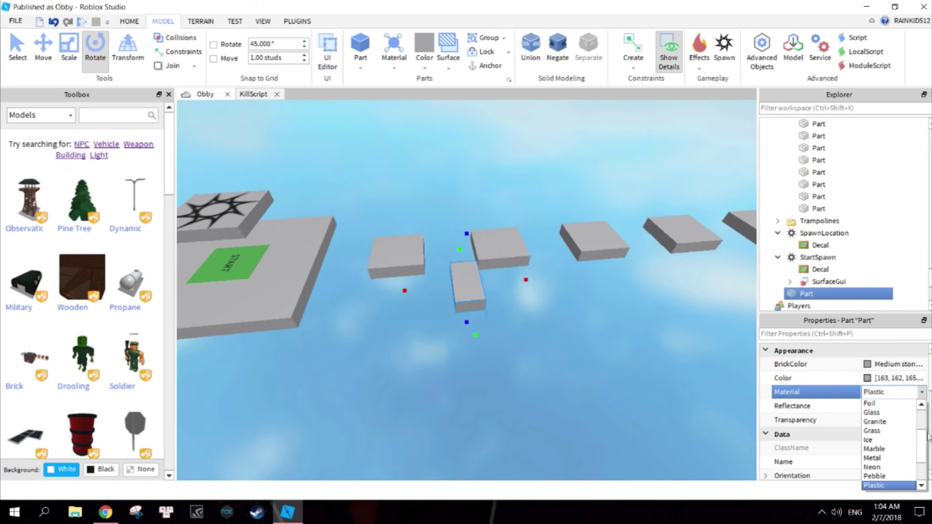
drag(924, 447, 924, 460)
click(876, 425)
click(568, 347)
right_drag(567, 346, 559, 336)
scroll(560, 337, up, 4)
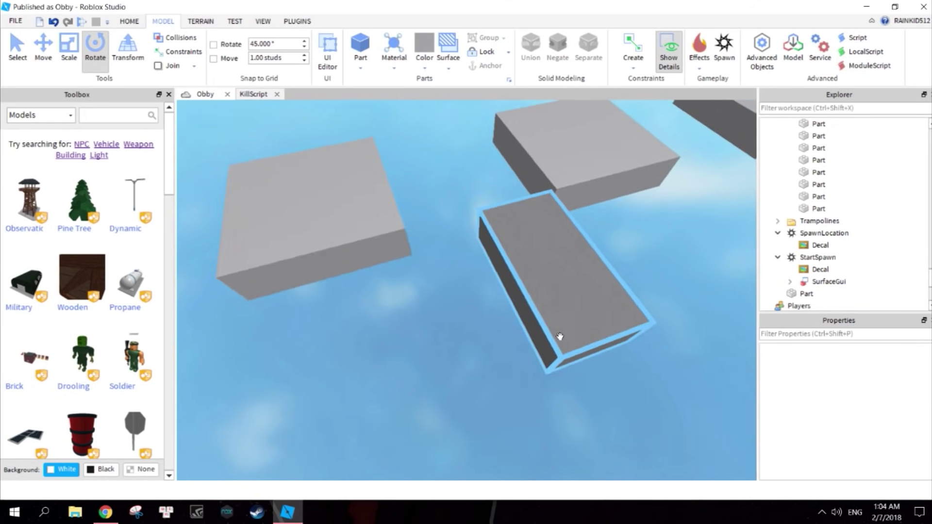
Step: Reselect the new part and try Glass and then Ice as its material
scroll(560, 337, down, 5)
click(534, 300)
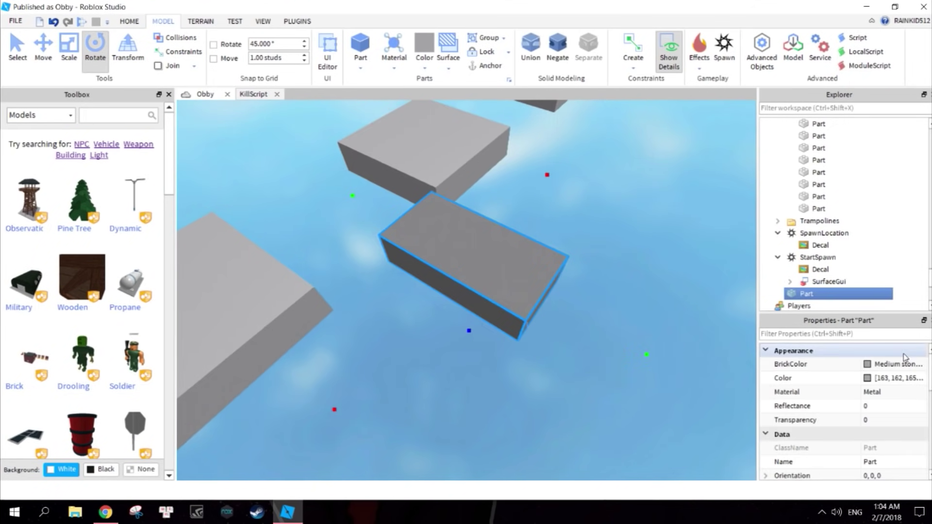
click(834, 390)
key(g)
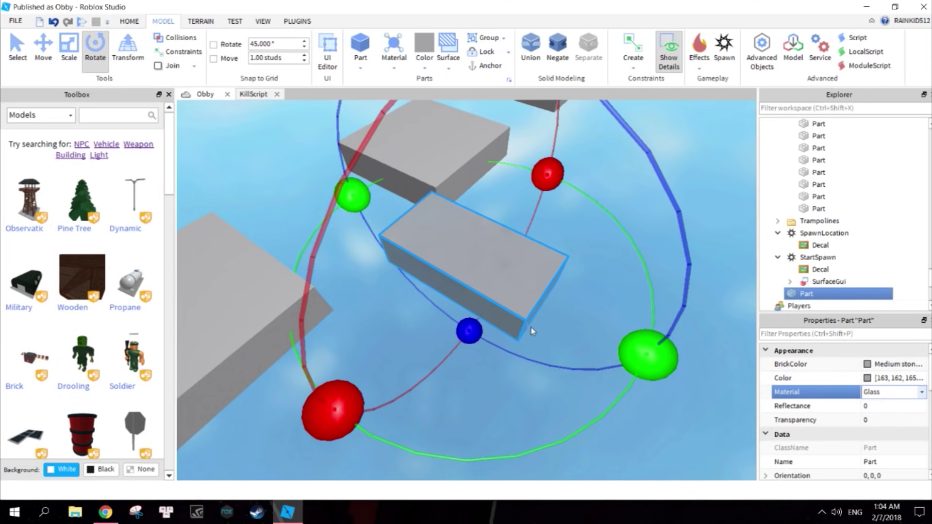
click(921, 392)
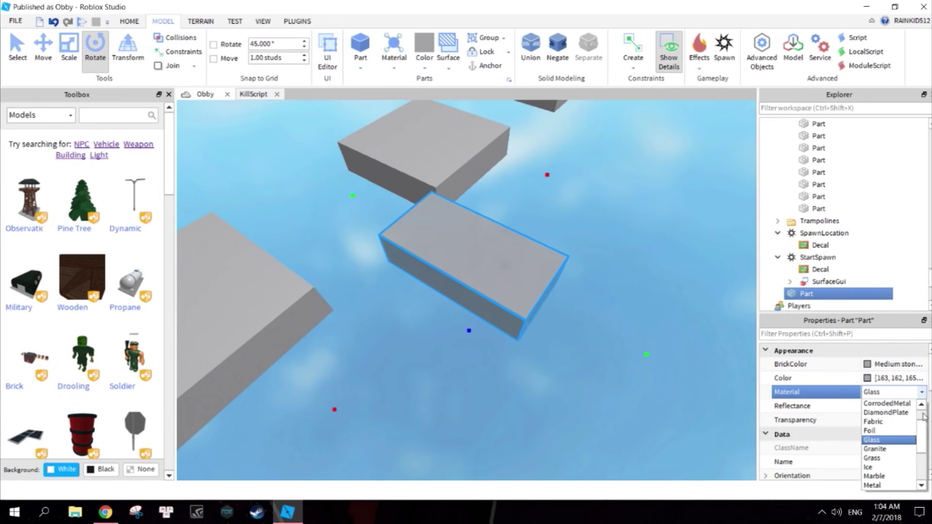
click(868, 466)
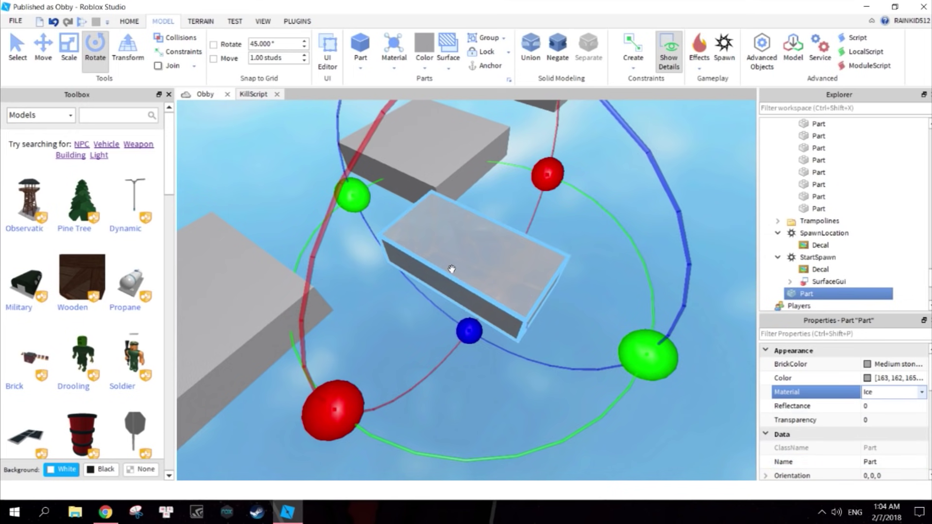
Step: Set the new part's material to Sand and its BrickColor to New Yeller, and view it up close
click(921, 392)
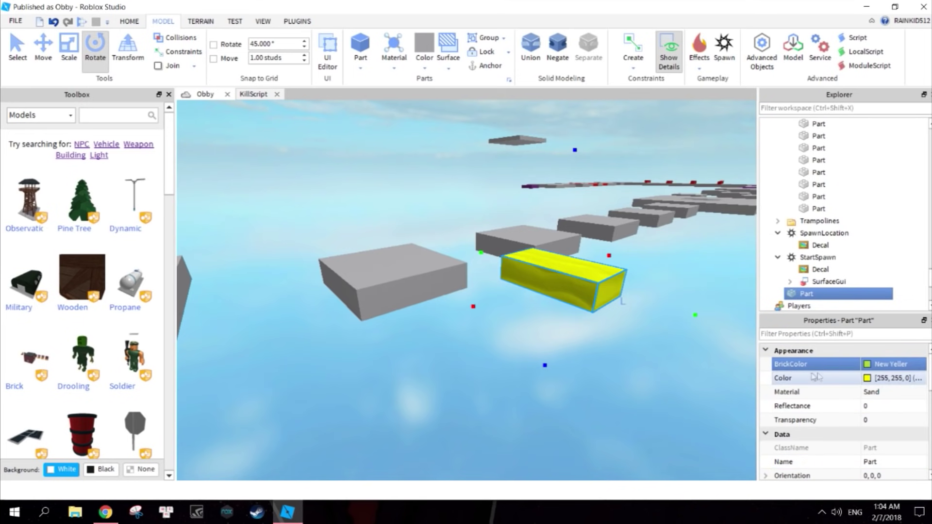
click(866, 364)
click(733, 229)
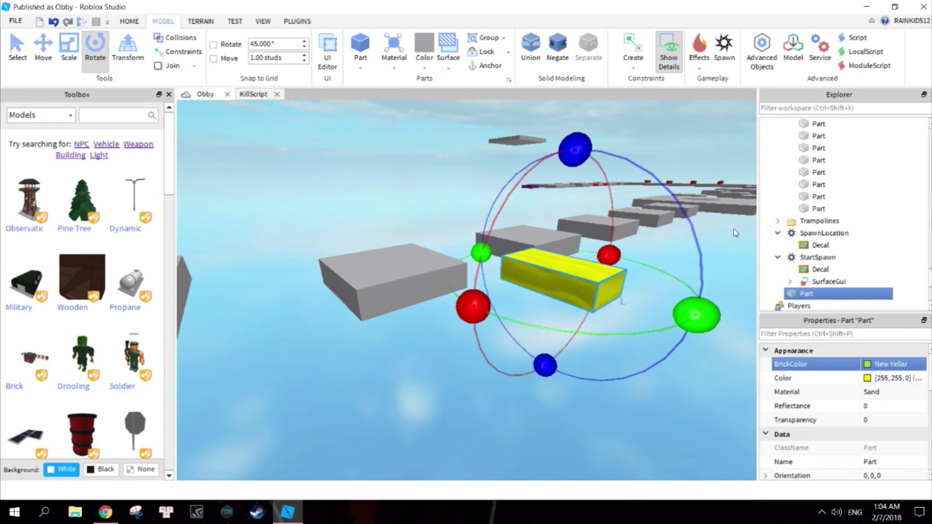
click(716, 390)
scroll(716, 378, up, 4)
right_drag(715, 379, 708, 322)
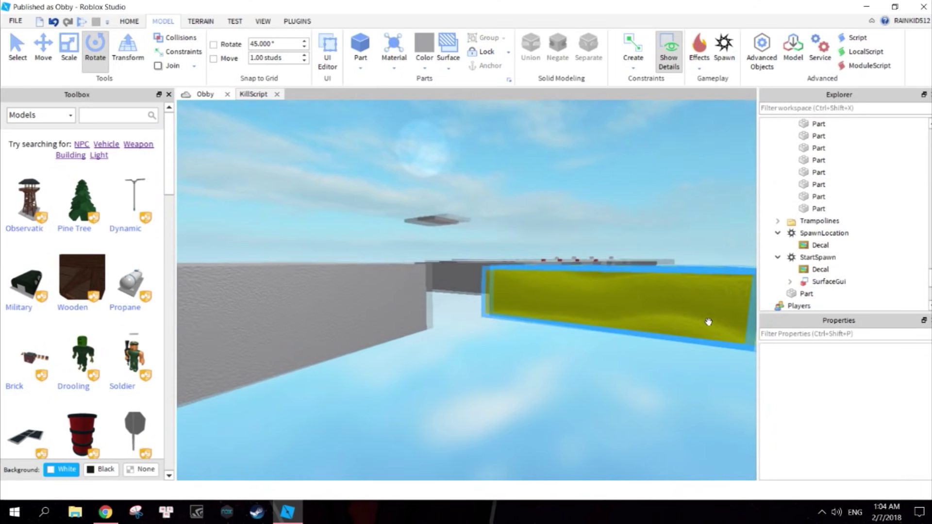
Step: Select the yellow sand part, focus on it and check its Anchored property under Behavior
click(708, 322)
key(f)
scroll(844, 413, down, 1)
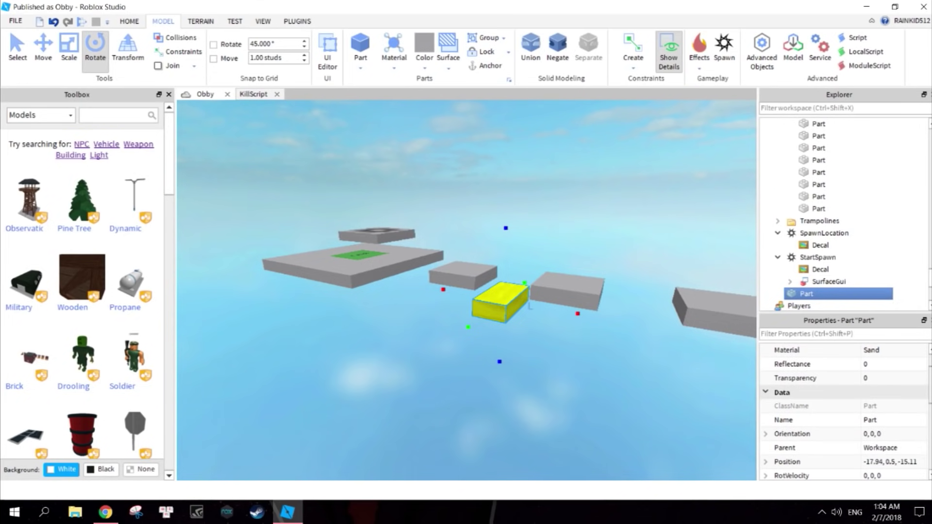
scroll(844, 412, down, 1)
scroll(930, 418, down, 1)
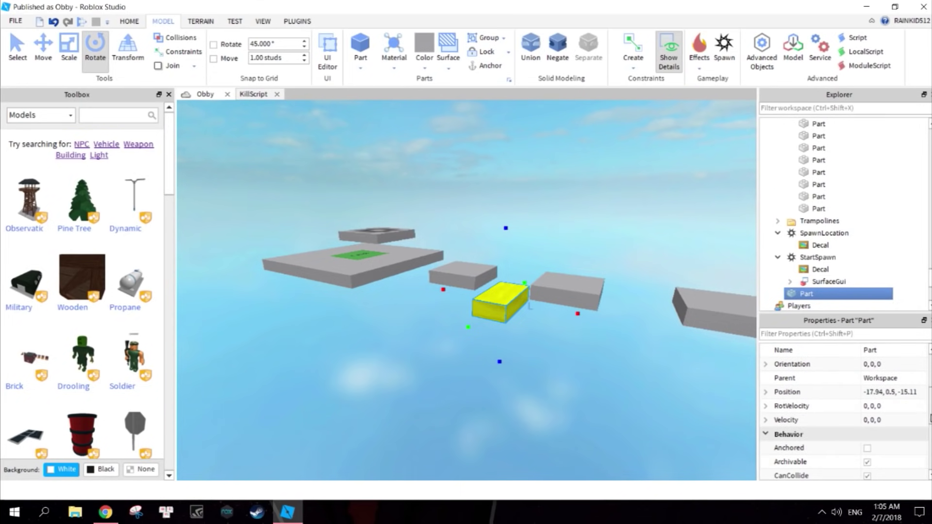
scroll(931, 420, down, 1)
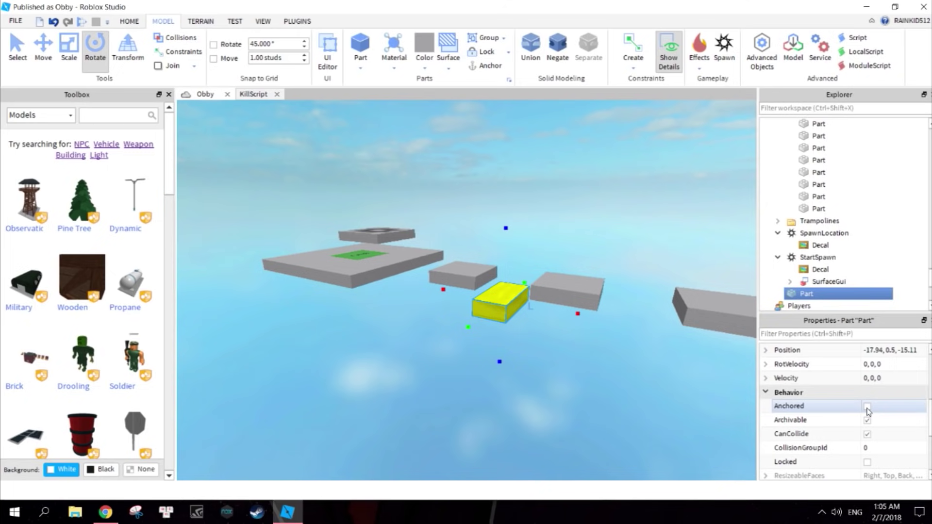
right_drag(642, 399, 643, 403)
click(642, 399)
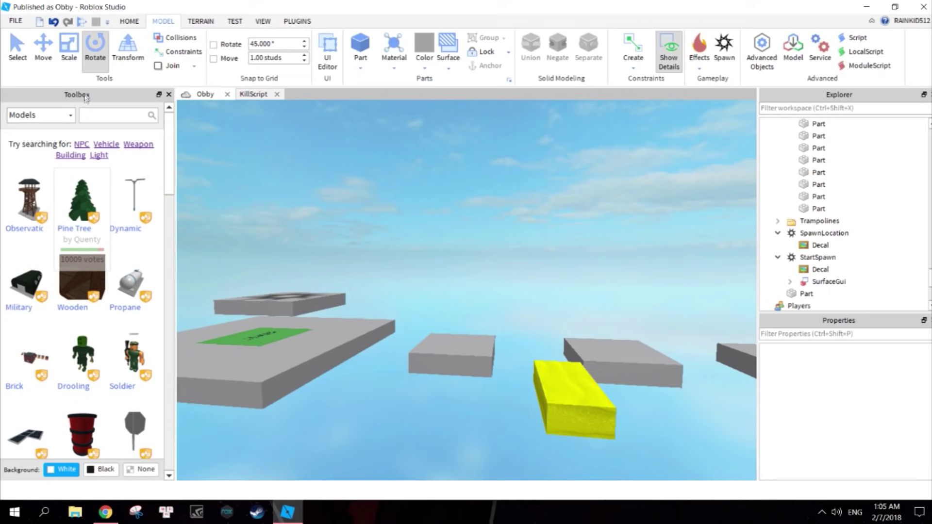
Step: Playtest the obby with the yellow part unanchored, walk the character around the START platform, and stop the test
click(199, 21)
click(130, 21)
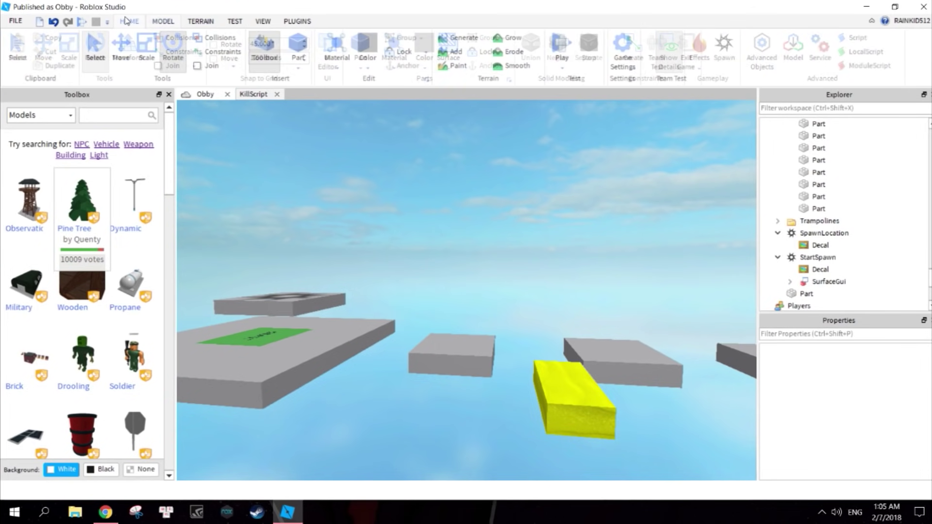
click(234, 21)
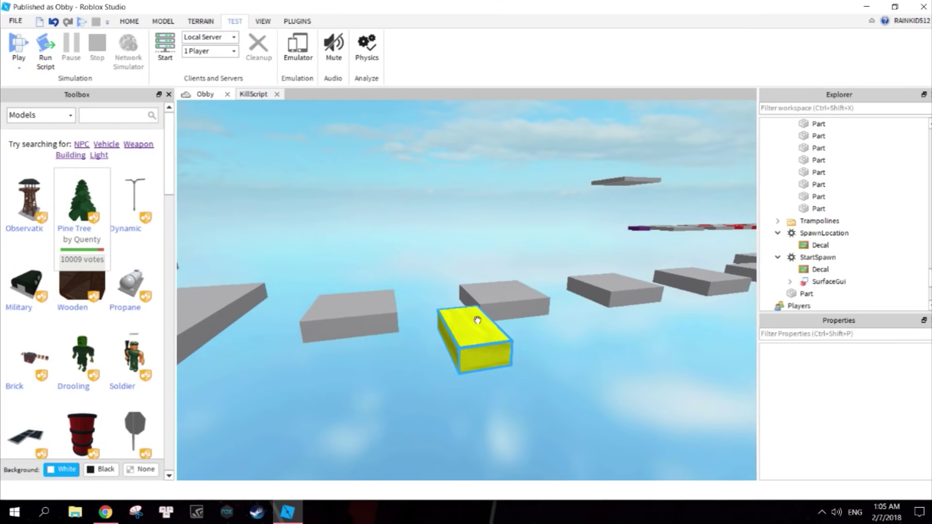
right_drag(559, 325, 558, 327)
click(18, 48)
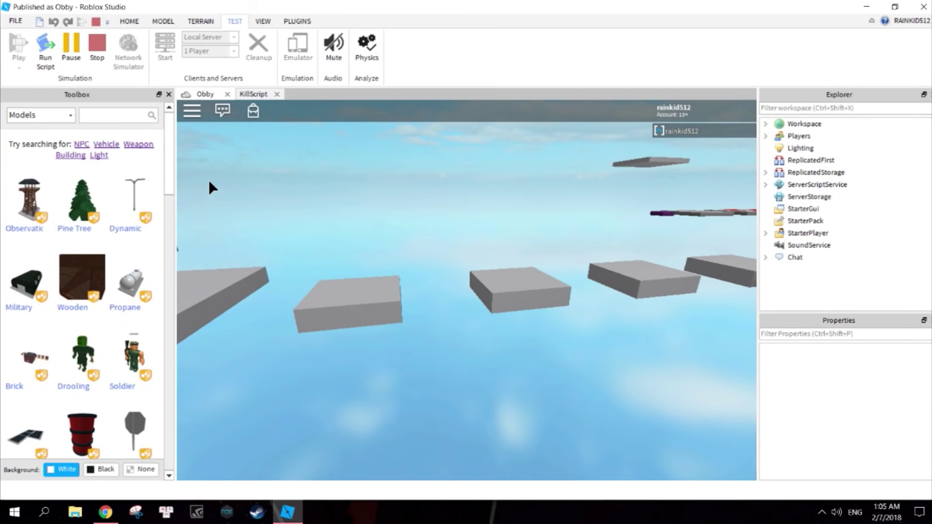
right_drag(566, 269, 566, 267)
key(w)
key(d)
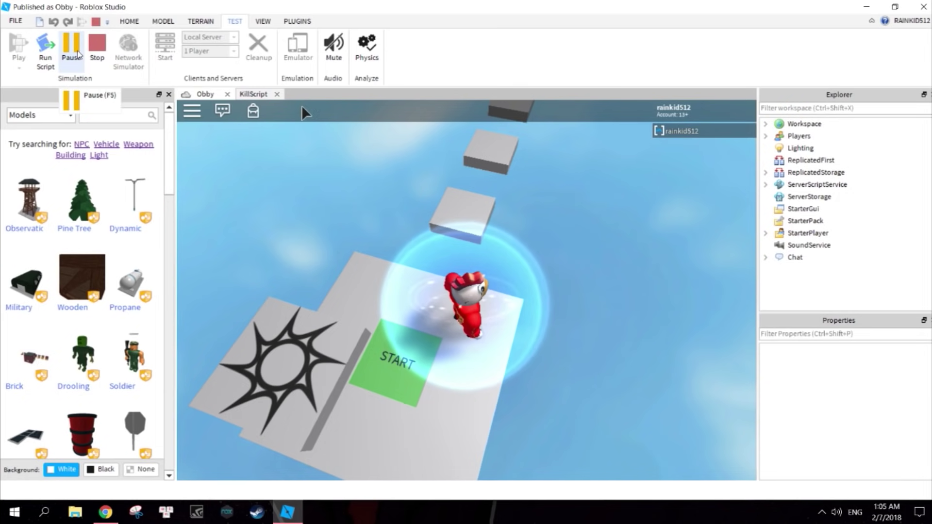
click(97, 45)
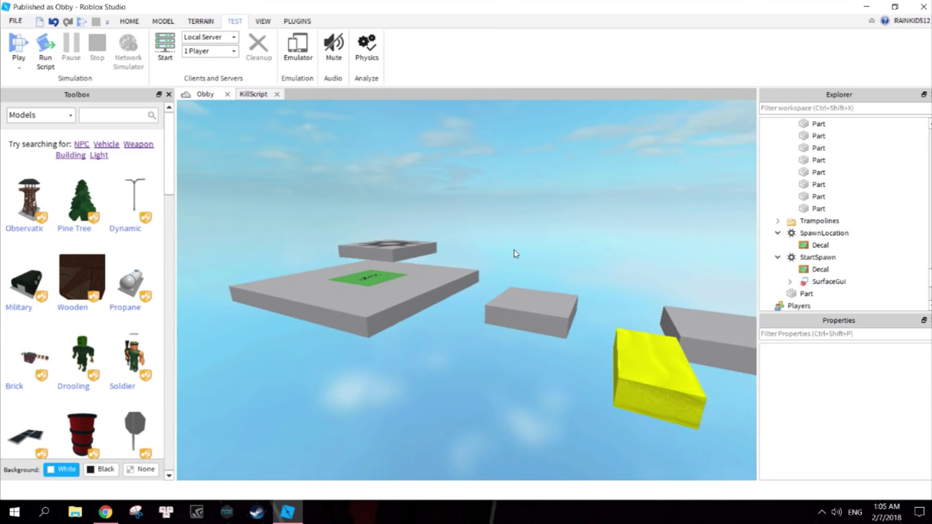
Step: Insert another block part at the edge of the START platform and move it further onto the platform
click(129, 22)
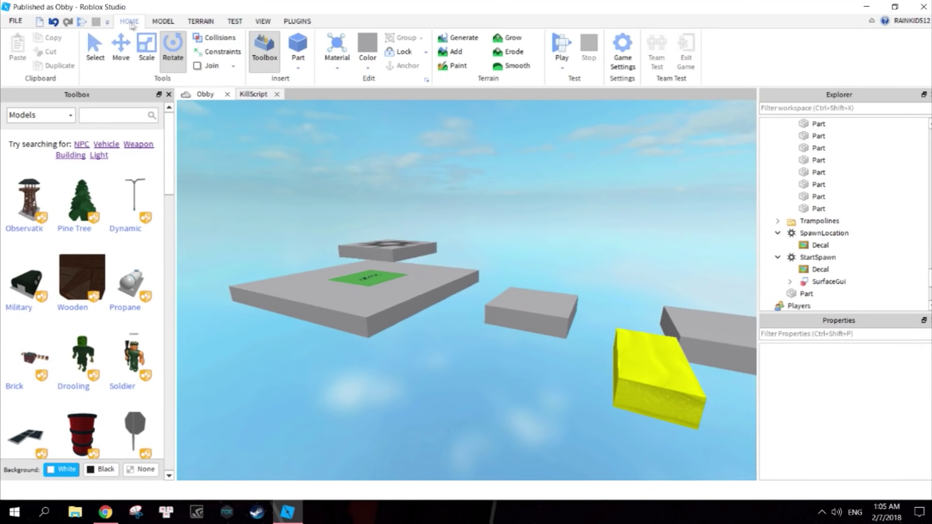
click(301, 51)
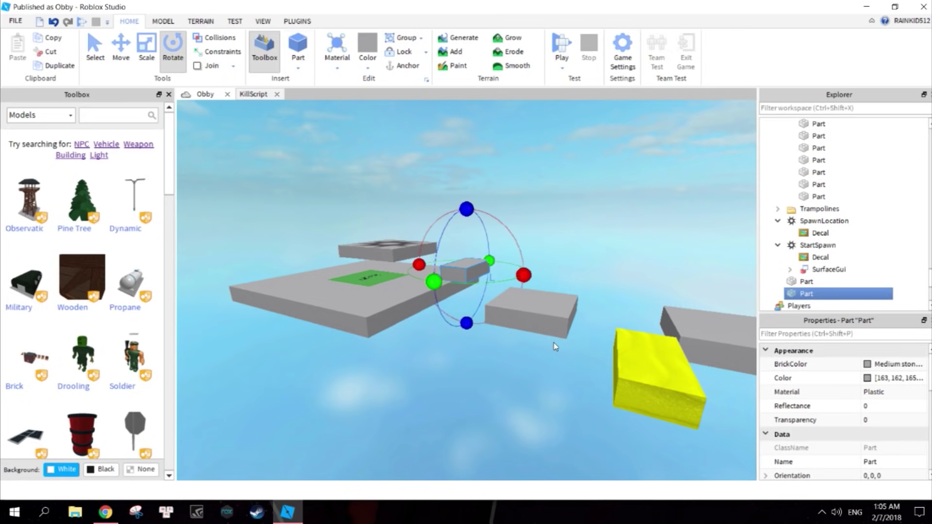
click(542, 374)
right_drag(542, 375, 541, 375)
scroll(541, 375, up, 3)
click(460, 251)
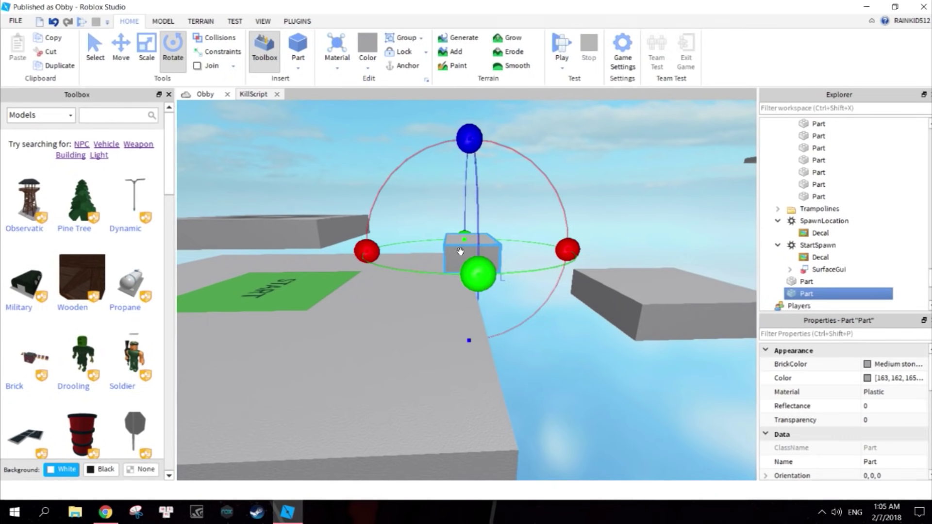
click(121, 51)
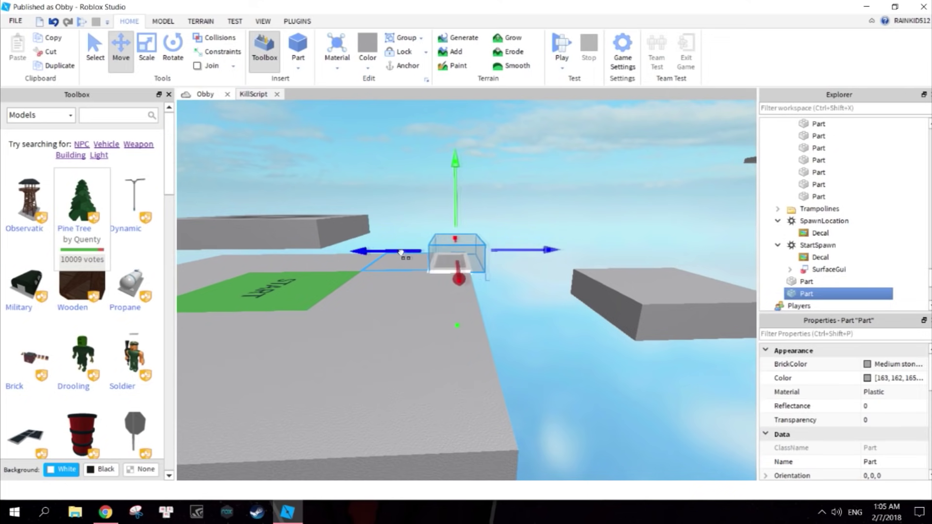
drag(400, 252, 409, 242)
Step: Scale the new grey part into a tall, wide wall across the edge of the START platform
click(147, 51)
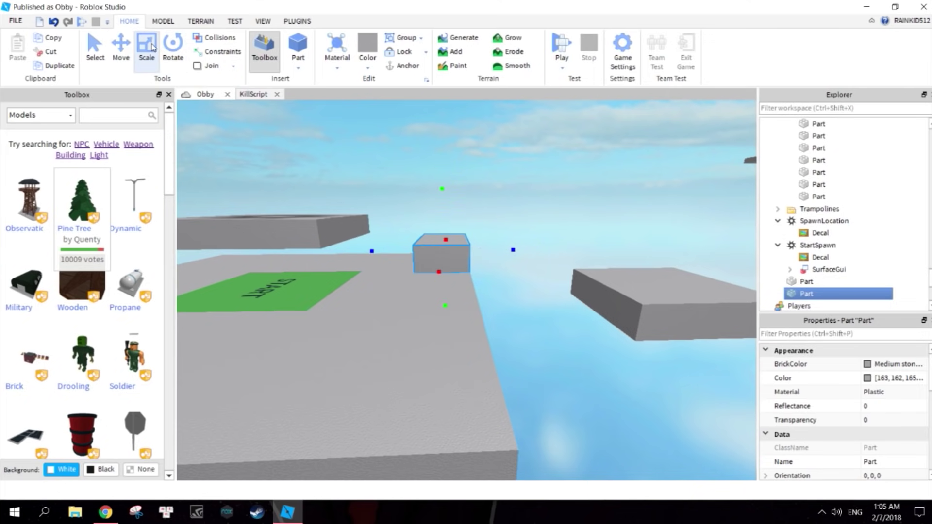
scroll(379, 206, down, 10)
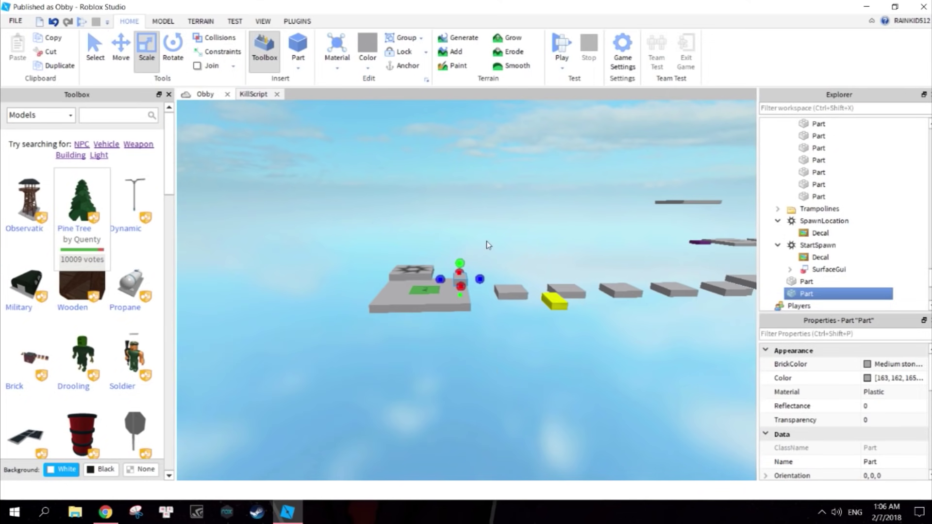
scroll(486, 241, up, 8)
drag(443, 191, 438, 30)
drag(441, 188, 441, 309)
right_drag(545, 365, 557, 378)
right_drag(493, 378, 455, 388)
click(459, 381)
scroll(470, 378, up, 2)
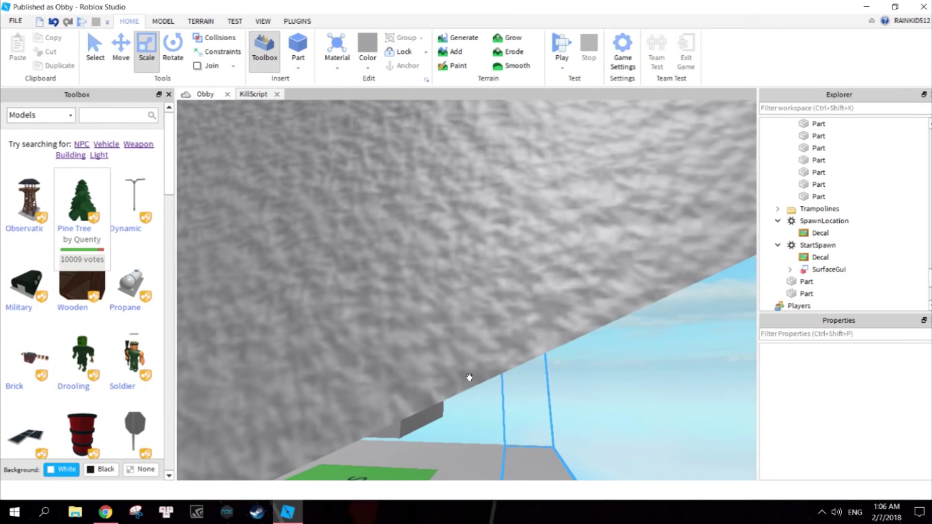
scroll(471, 379, down, 8)
Step: Select the grey wall and check its Anchored property under Behavior
click(487, 286)
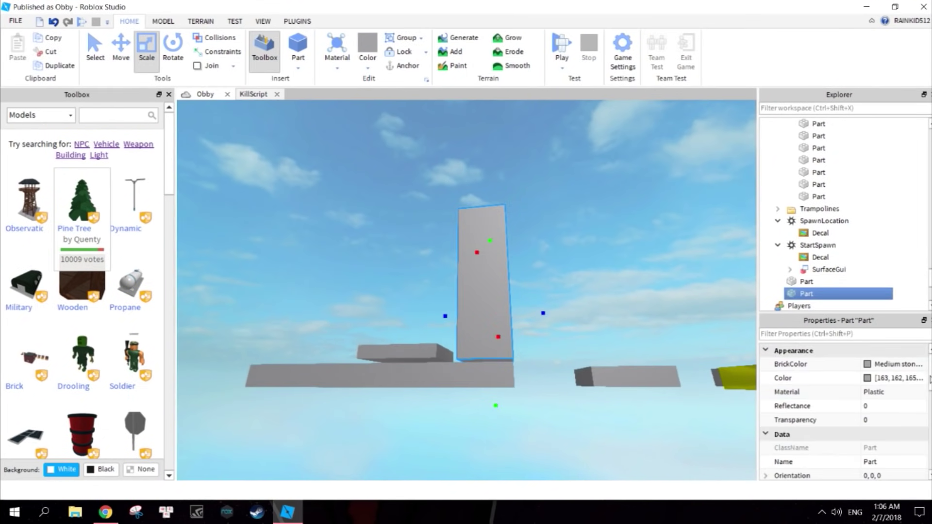
scroll(874, 396, down, 4)
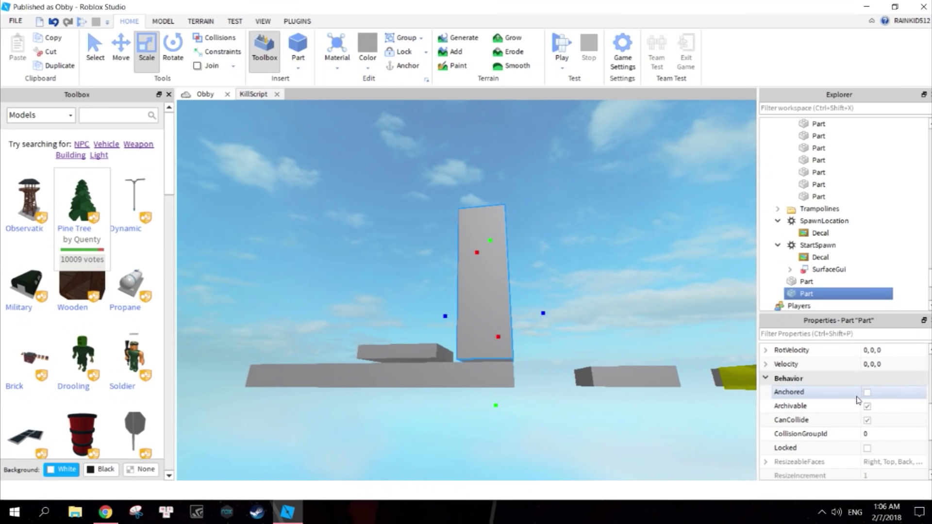
click(605, 443)
Step: Playtest the unanchored wall by walking the character against it, and stop the test
click(216, 22)
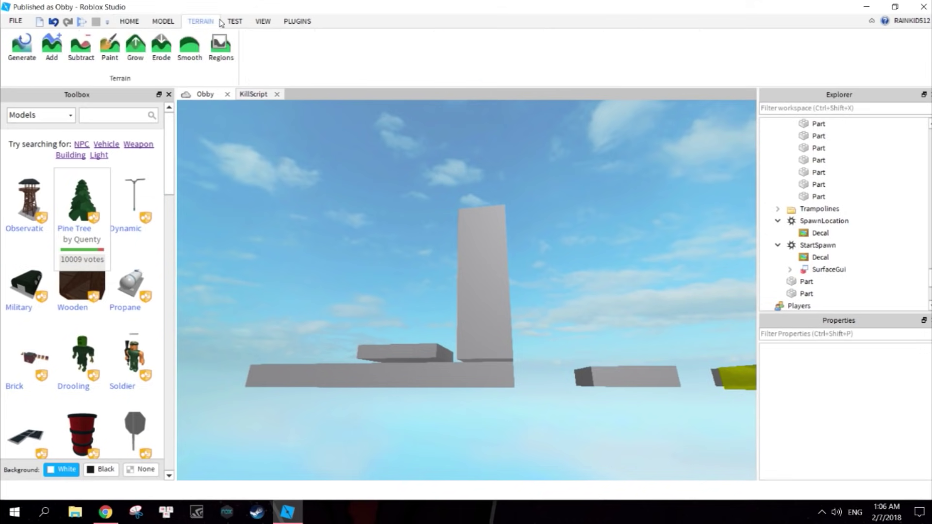
click(228, 21)
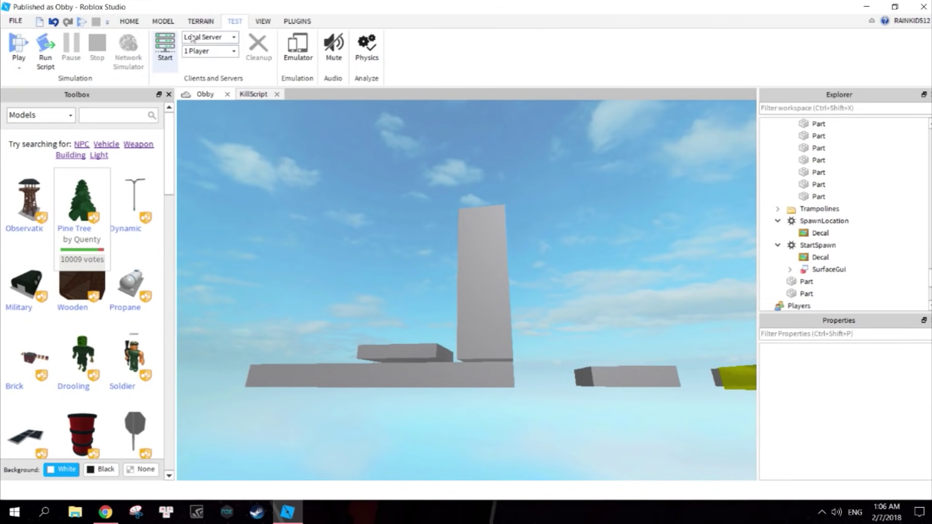
click(18, 45)
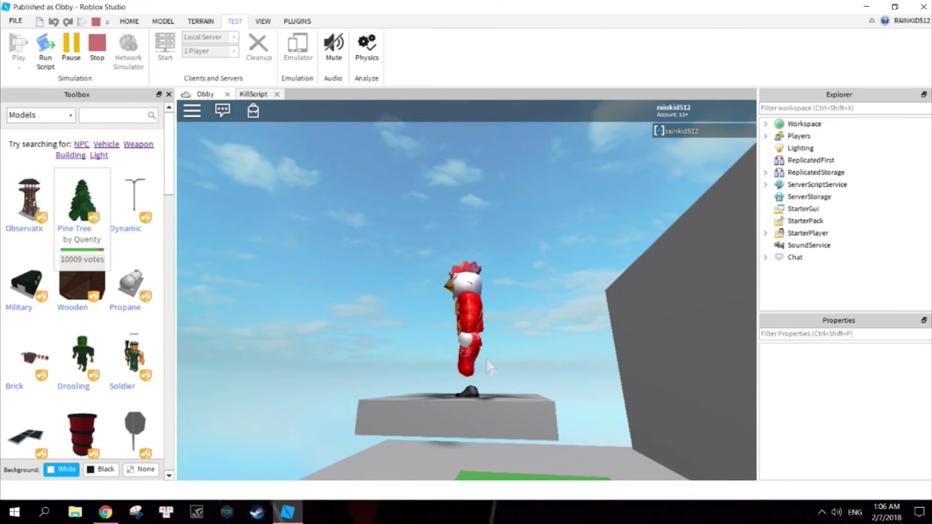
key(w)
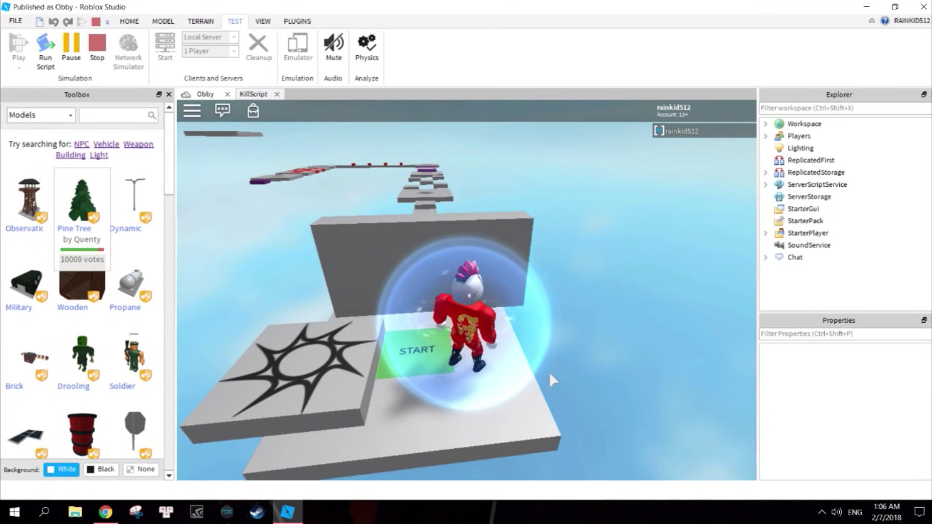
key(s)
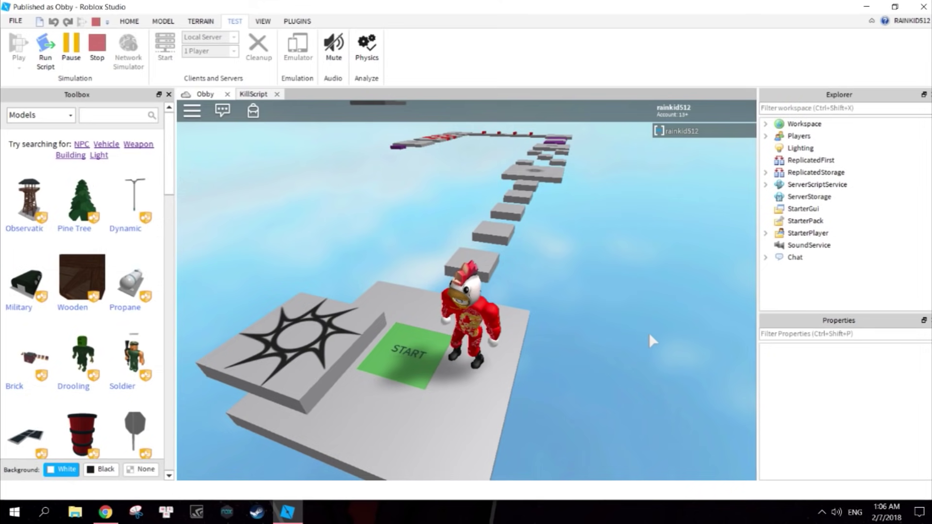
key(shift+F5)
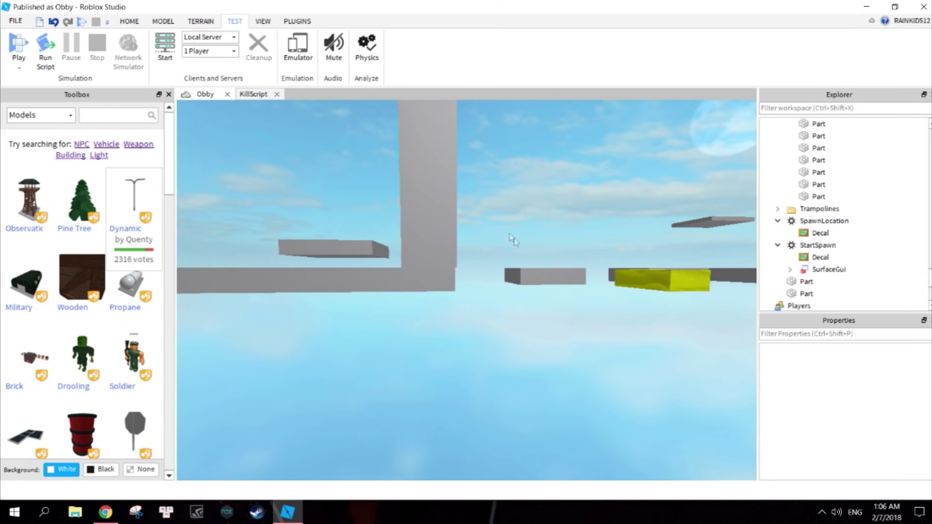
Step: Turn on Anchored for the grey wall on the START platform
click(422, 178)
scroll(845, 412, down, 3)
scroll(821, 406, down, 1)
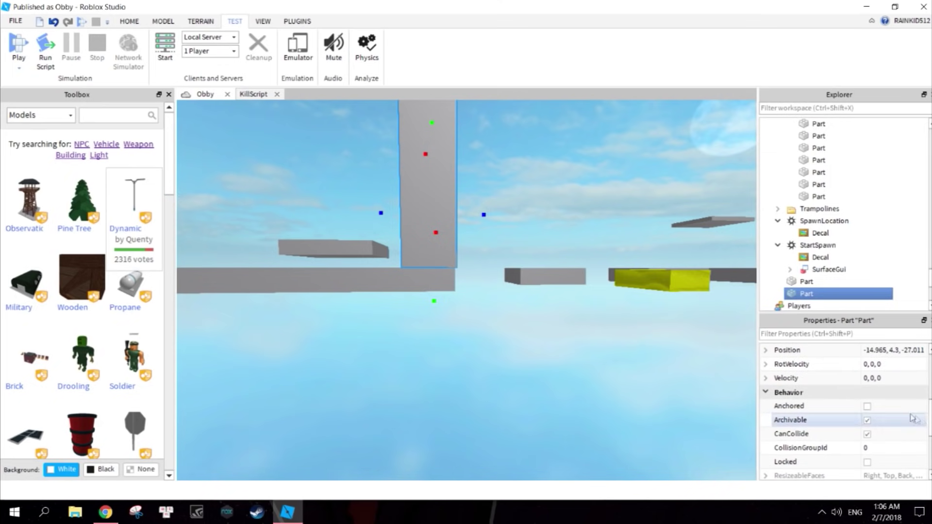
click(867, 407)
Step: Playtest the anchored wall by walking the character into it repeatedly, and stop the test
click(18, 44)
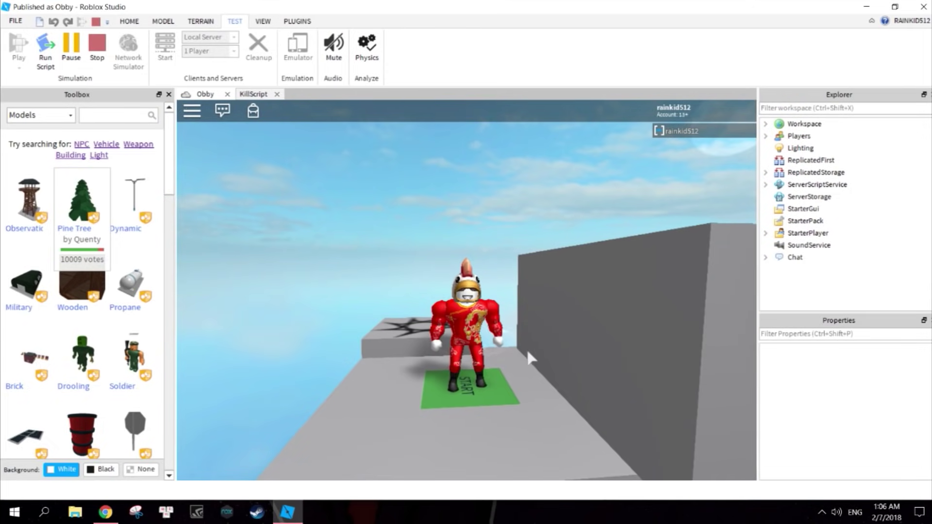
key(w)
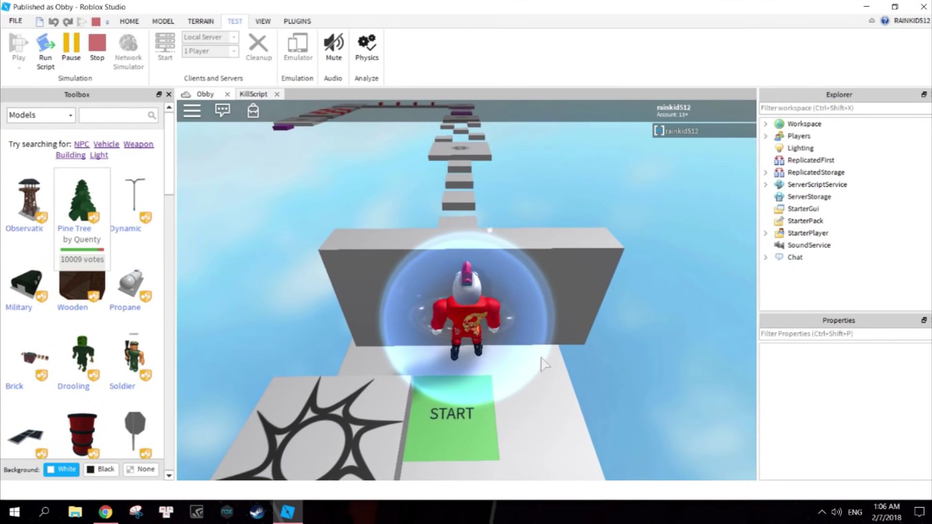
key(s)
key(w)
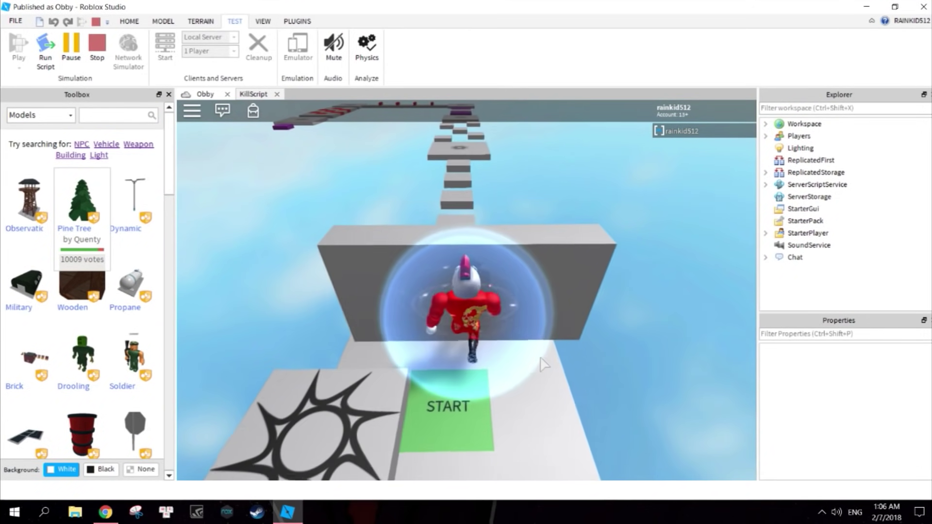
key(w)
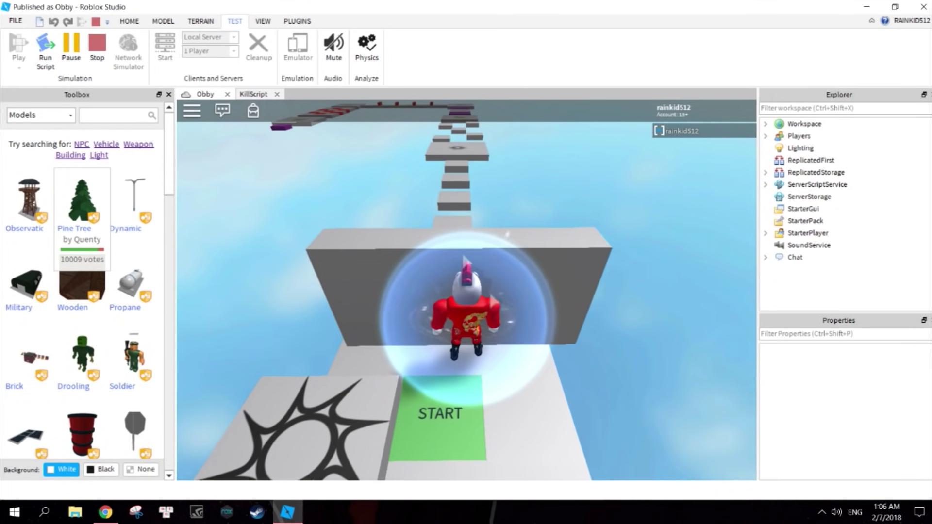
click(98, 48)
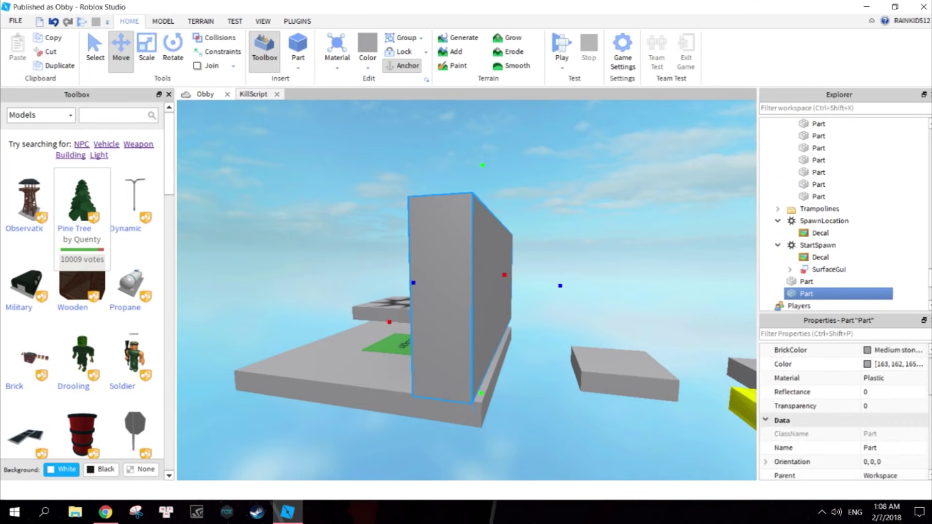
Step: Select the purple trampoline beyond the red-and-white checkered section and open the Script inside it
scroll(845, 412, down, 2)
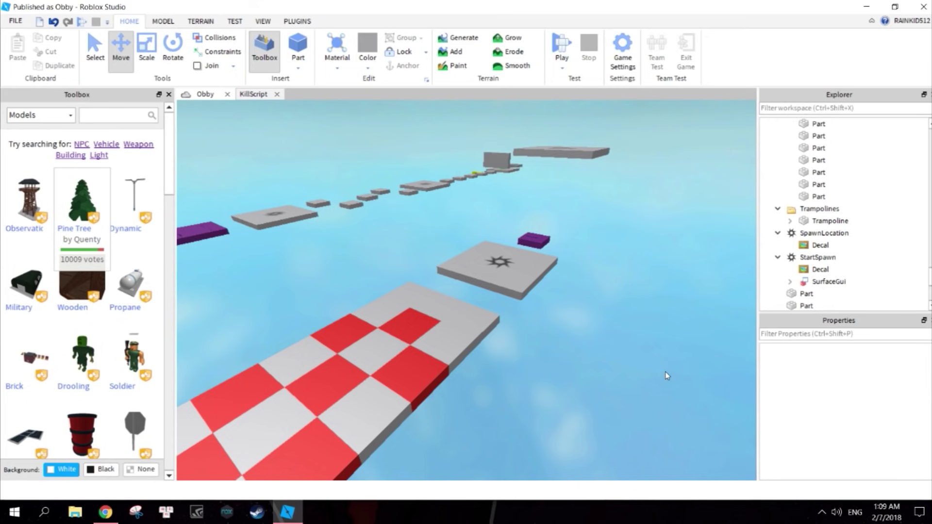
right_drag(649, 305, 649, 287)
scroll(651, 291, up, 6)
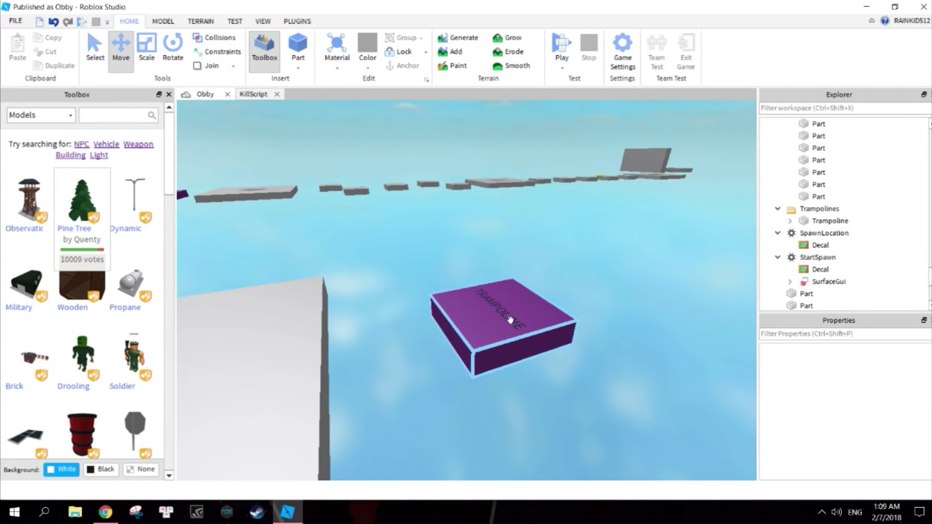
click(500, 319)
scroll(593, 369, down, 5)
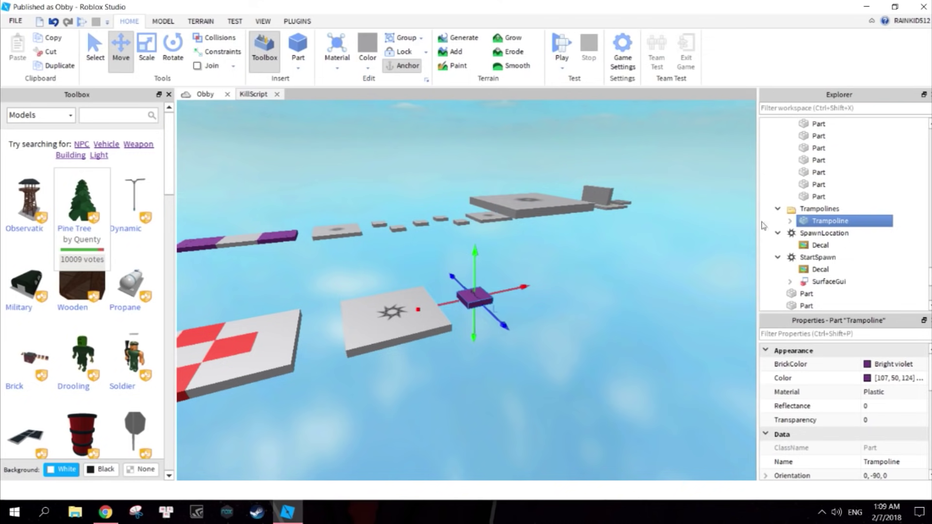
mouse_move(844, 221)
mouse_down()
mouse_move(855, 221)
mouse_move(822, 102)
mouse_move(828, 227)
mouse_up()
click(790, 221)
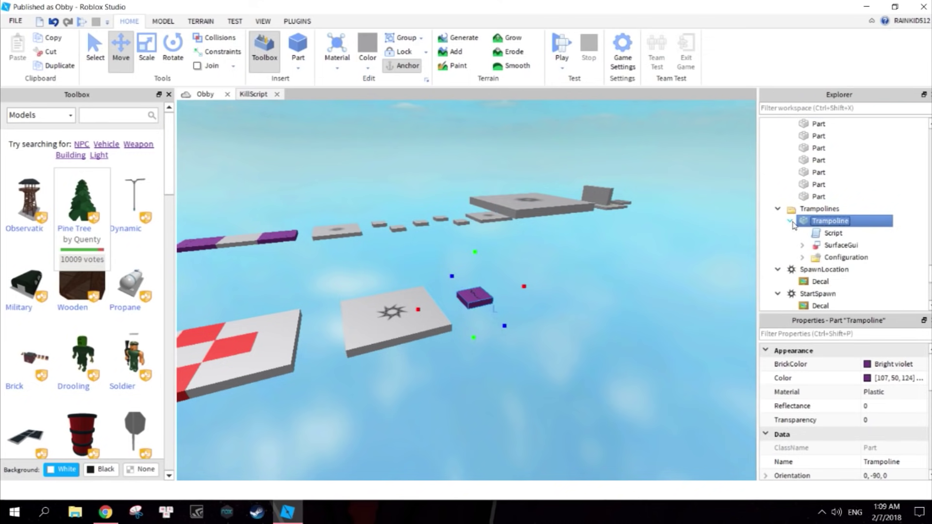
click(832, 233)
double_click(833, 234)
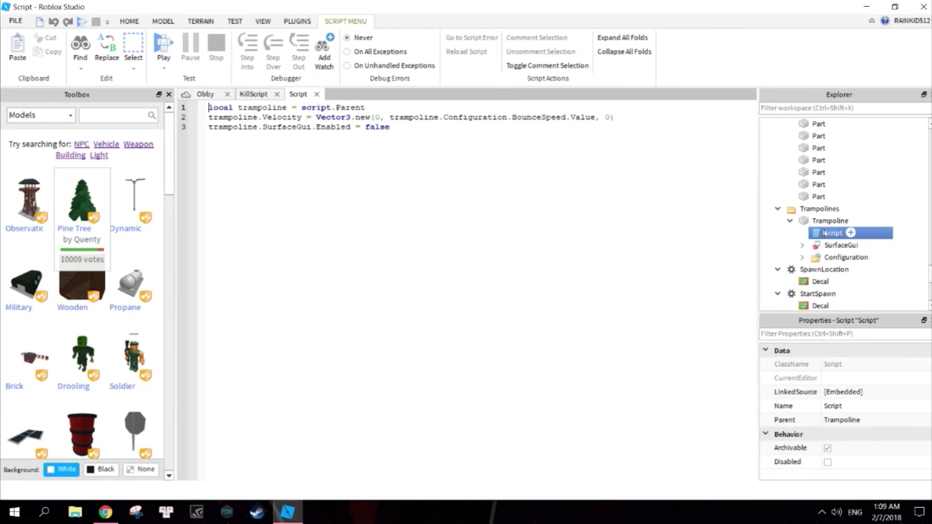
Step: Highlight all the code in the trampoline's script for review, and close the script
drag(419, 134, 283, 94)
mouse_move(205, 106)
mouse_down()
mouse_move(260, 141)
mouse_move(207, 100)
mouse_up()
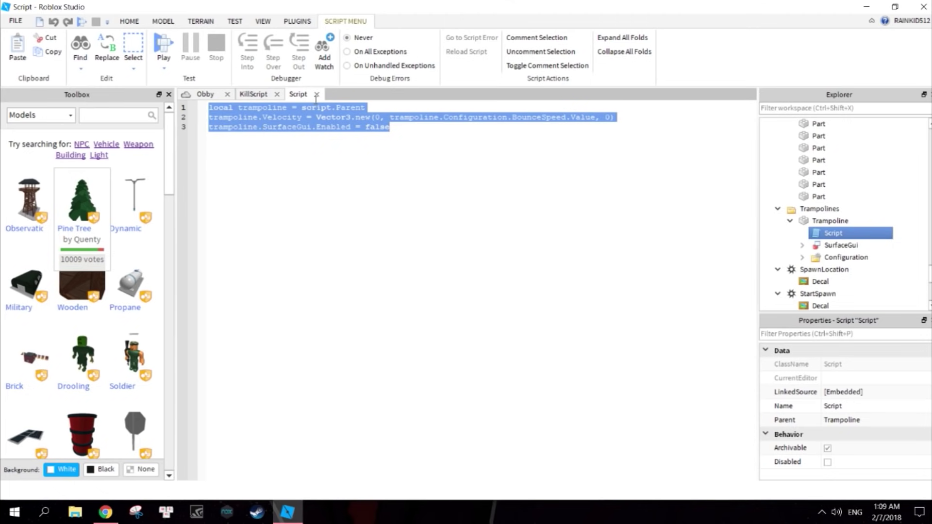
click(316, 95)
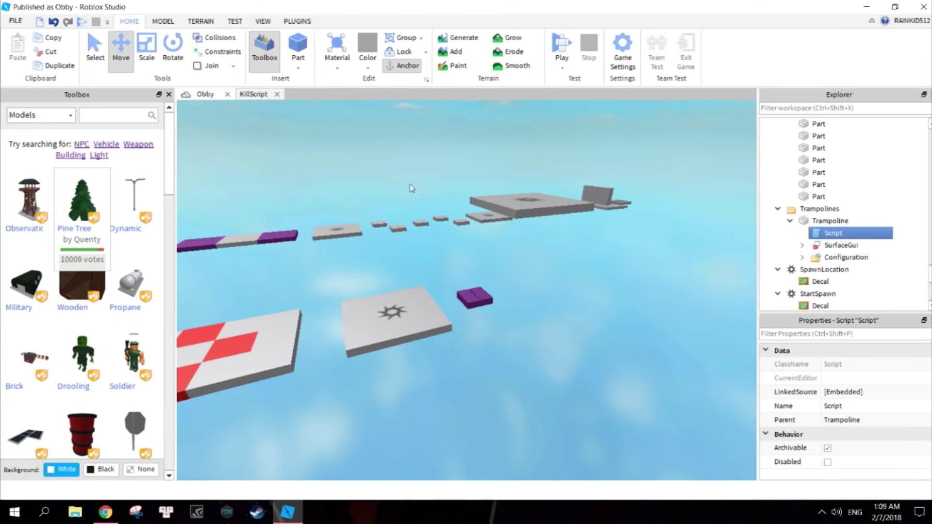
Step: Select the checkpoint platform beside the purple trampoline and expand its child objects in the Explorer
right_drag(584, 276, 584, 273)
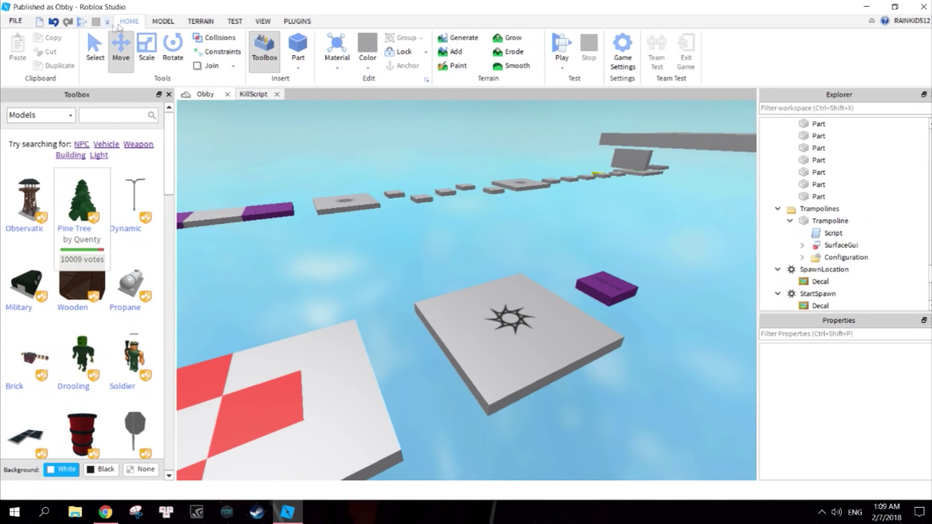
click(162, 21)
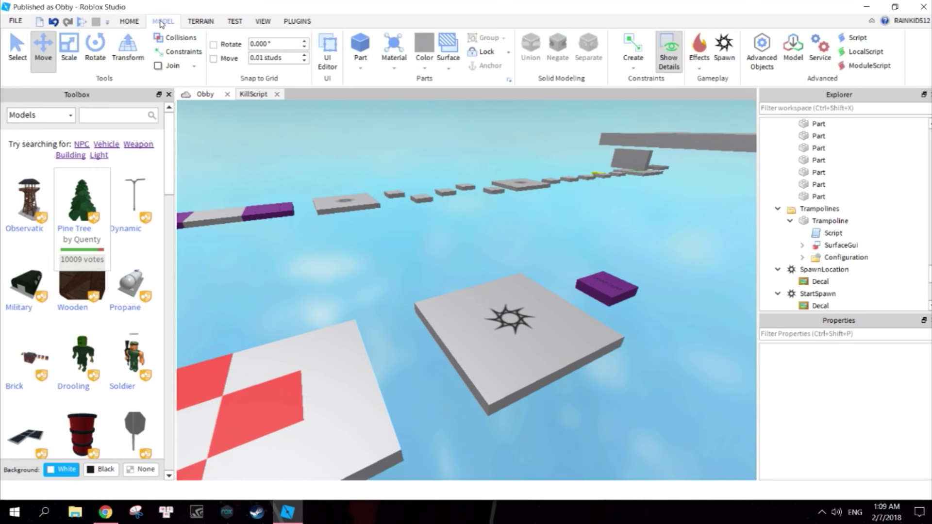
right_drag(500, 215, 638, 155)
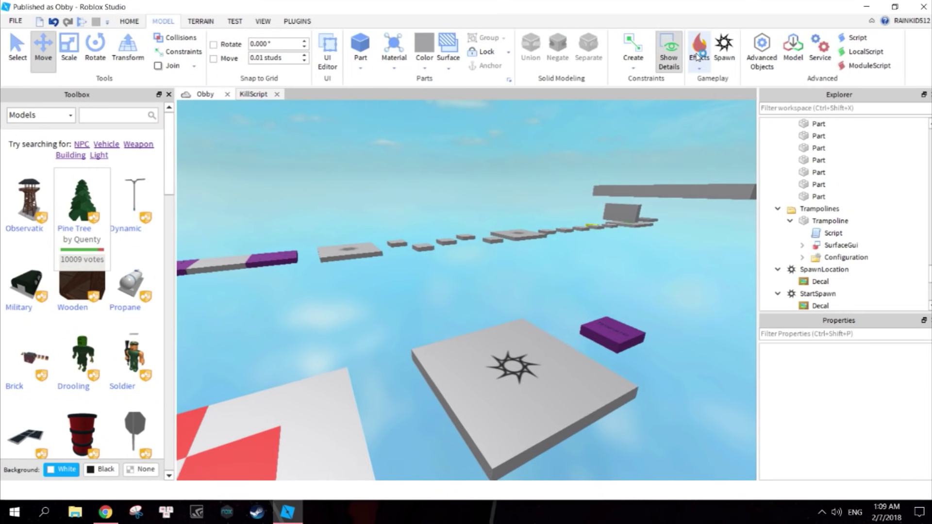
scroll(526, 388, up, 2)
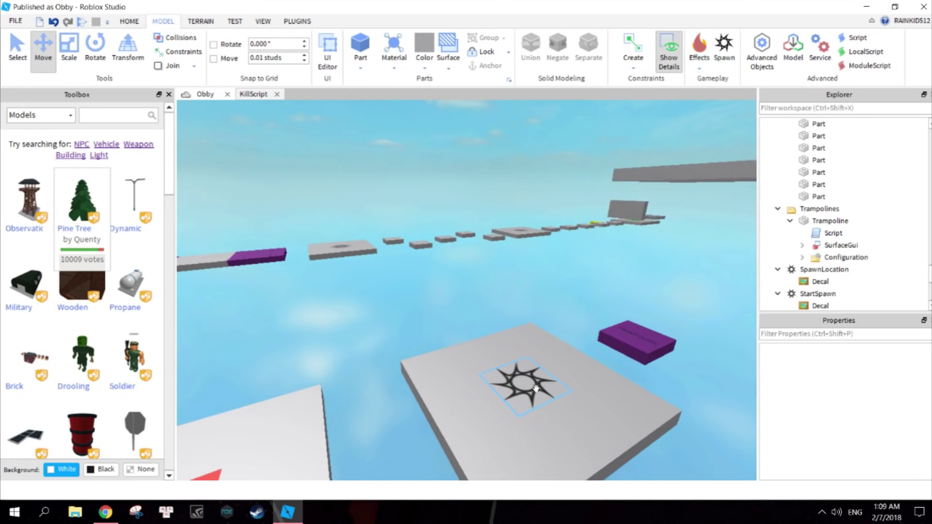
click(533, 390)
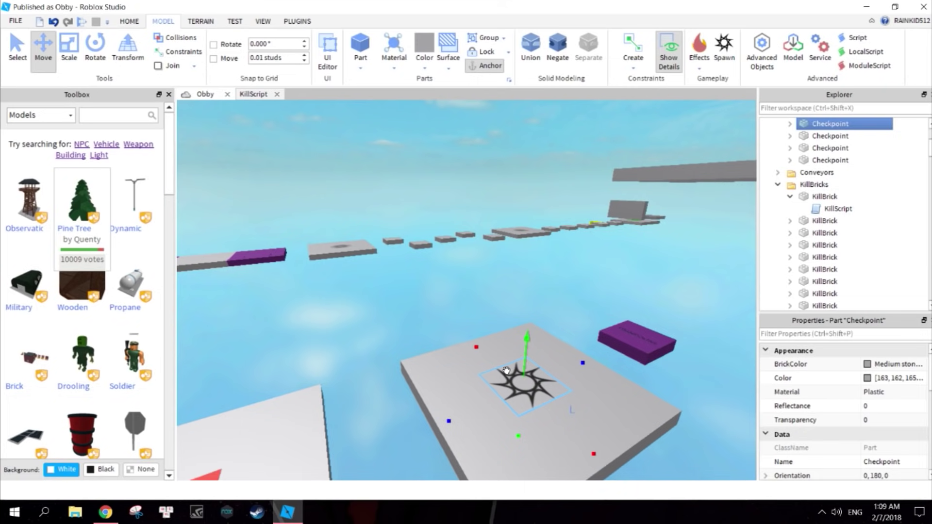
click(789, 124)
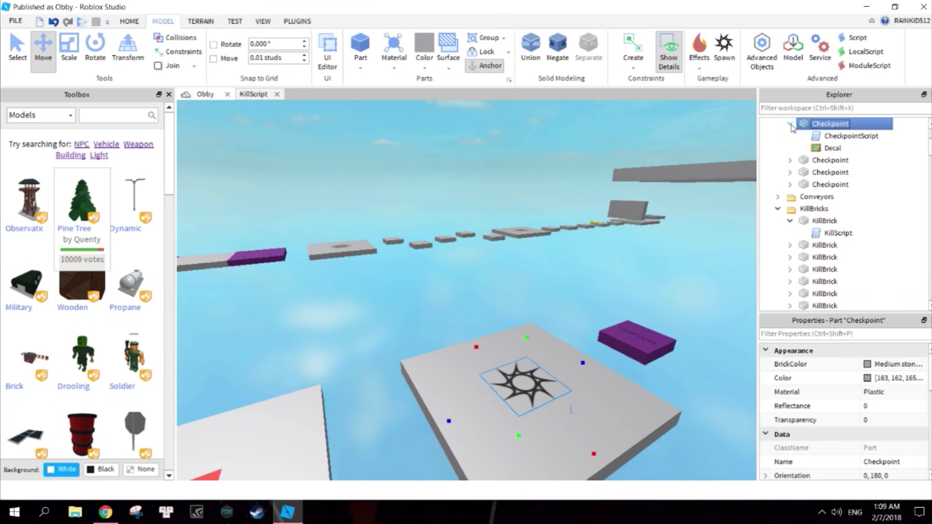
Step: Browse the objects that can be inserted into the selected Checkpoint, add a Fire effect to it, and deselect it
click(857, 125)
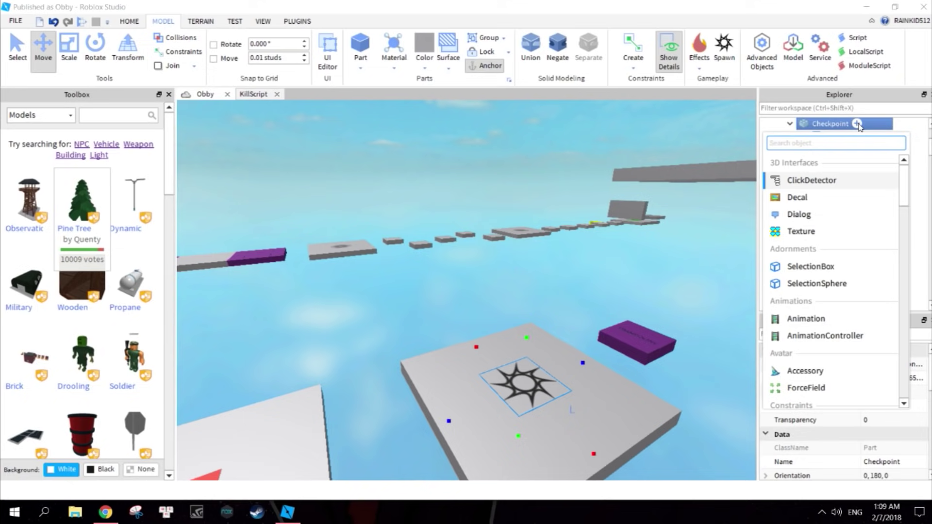
drag(901, 191, 894, 254)
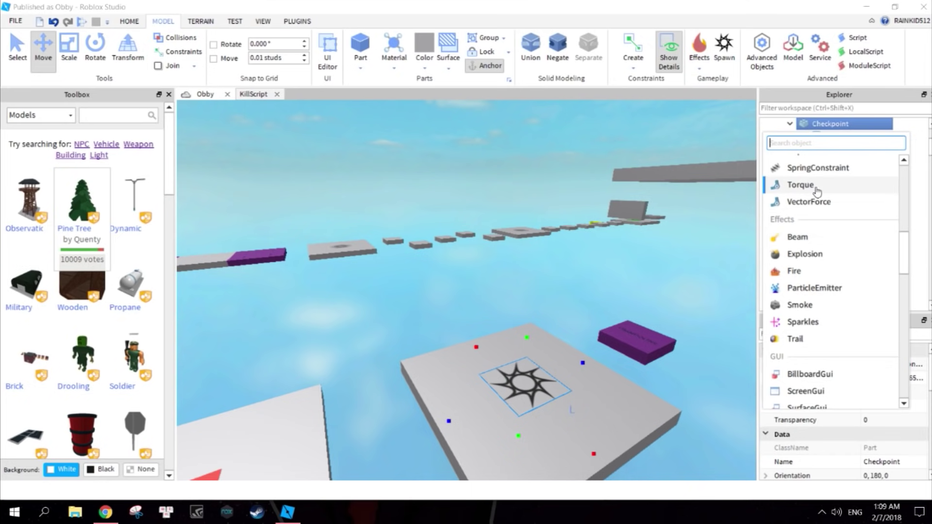
click(887, 127)
click(857, 123)
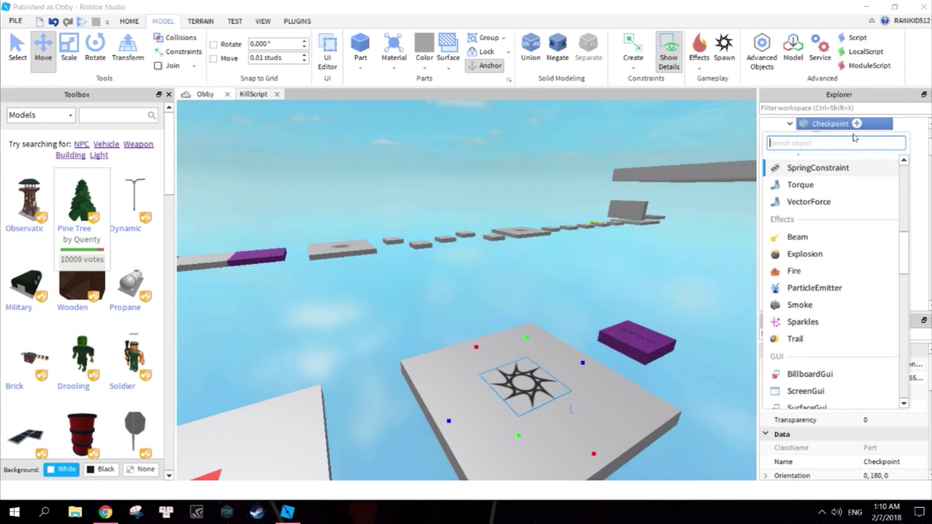
scroll(903, 272, down, 3)
scroll(903, 272, up, 3)
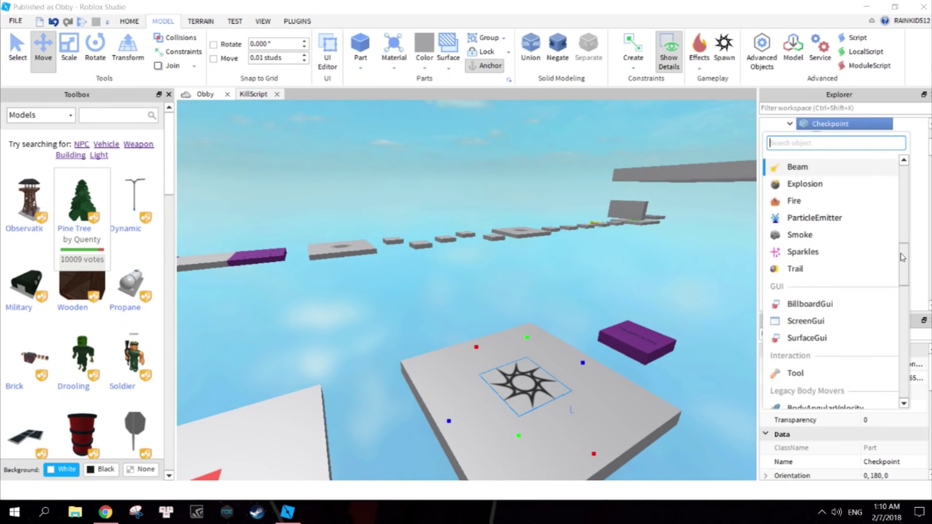
click(804, 215)
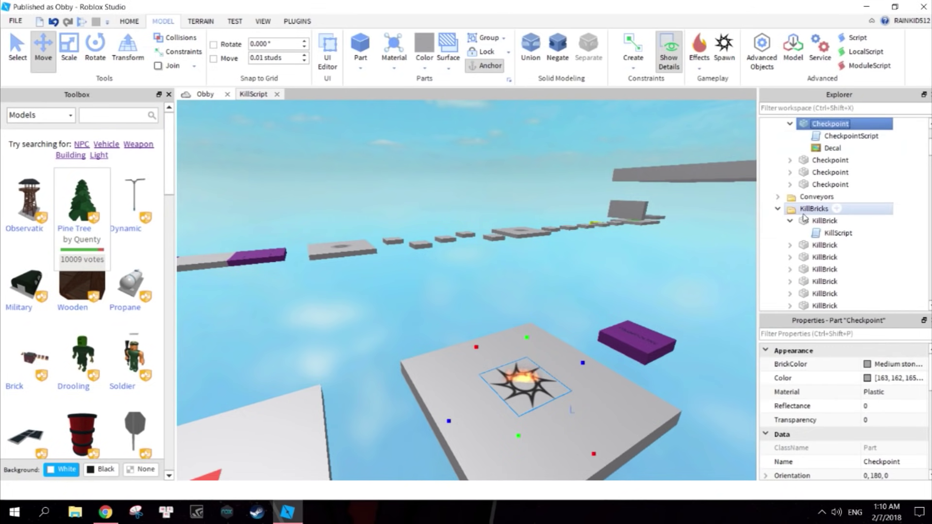
click(686, 395)
click(541, 392)
click(670, 379)
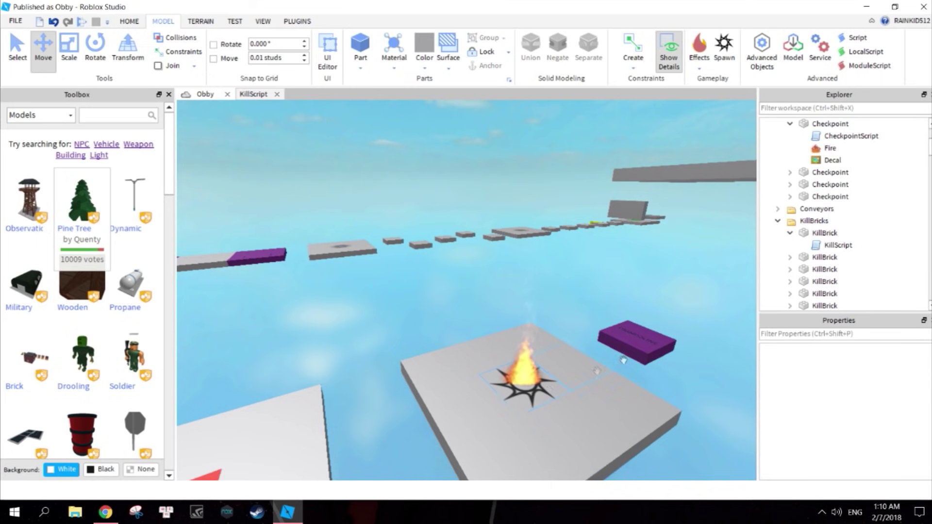
Step: Add a Smoke effect to the burning Checkpoint, and inspect the combined effect up close and from afar
click(856, 124)
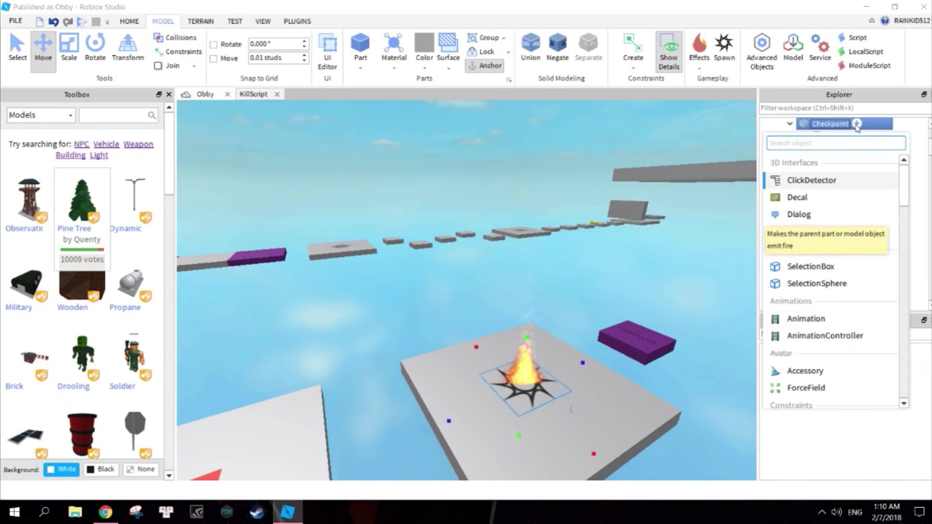
drag(905, 187, 902, 317)
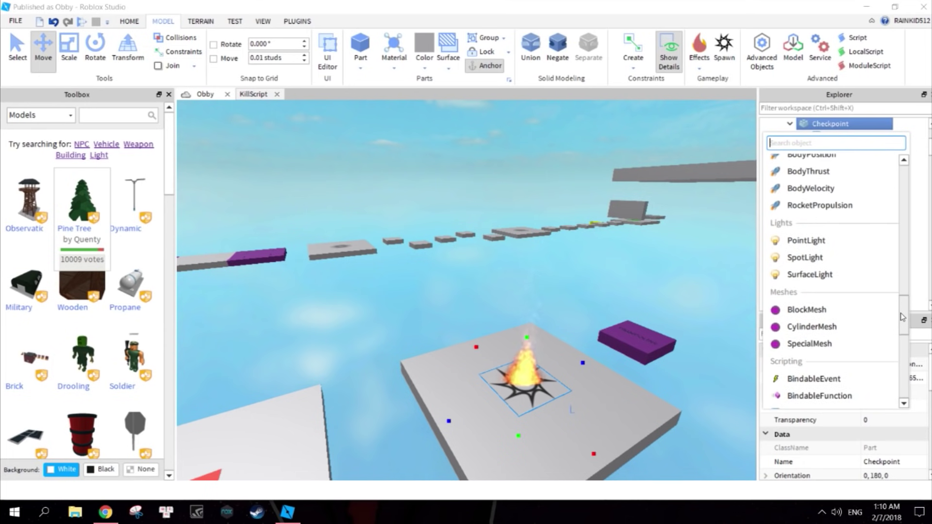
scroll(901, 316, up, 5)
click(809, 316)
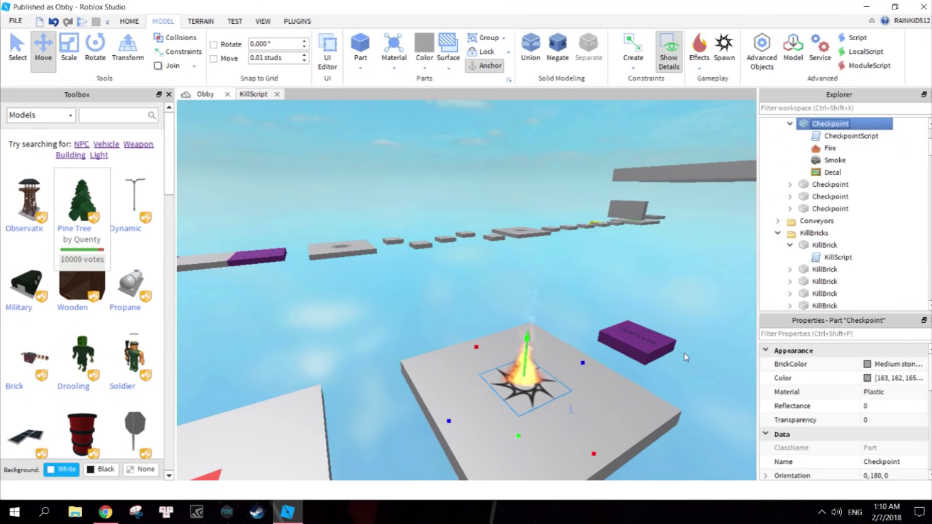
click(698, 385)
scroll(698, 385, up, 3)
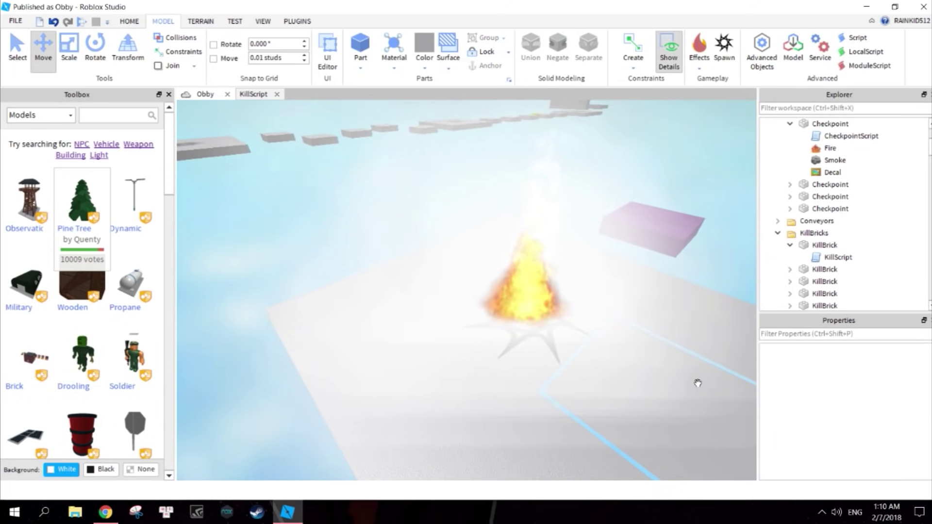
scroll(699, 386, down, 4)
right_drag(699, 386, 698, 385)
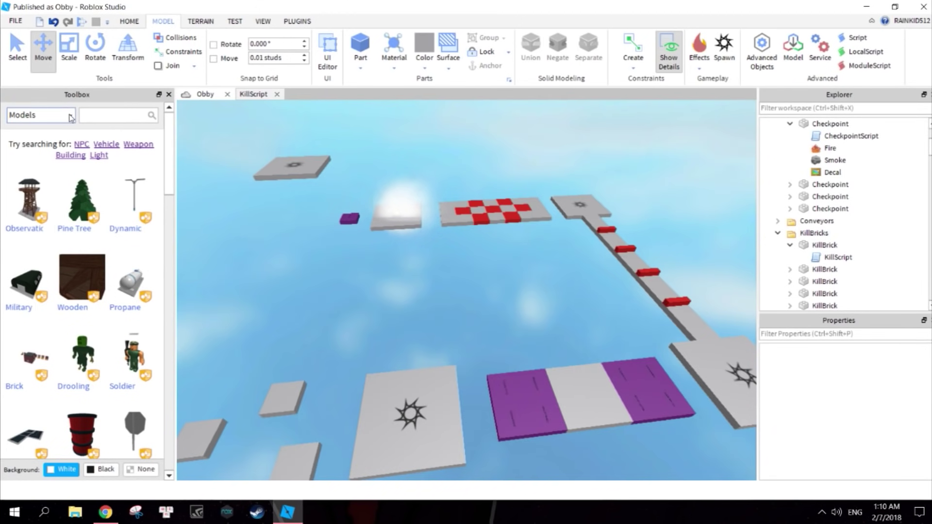
Step: Review the Toolbox categories, keep Models, and insert the Pine Tree model into the obby
click(72, 117)
click(51, 118)
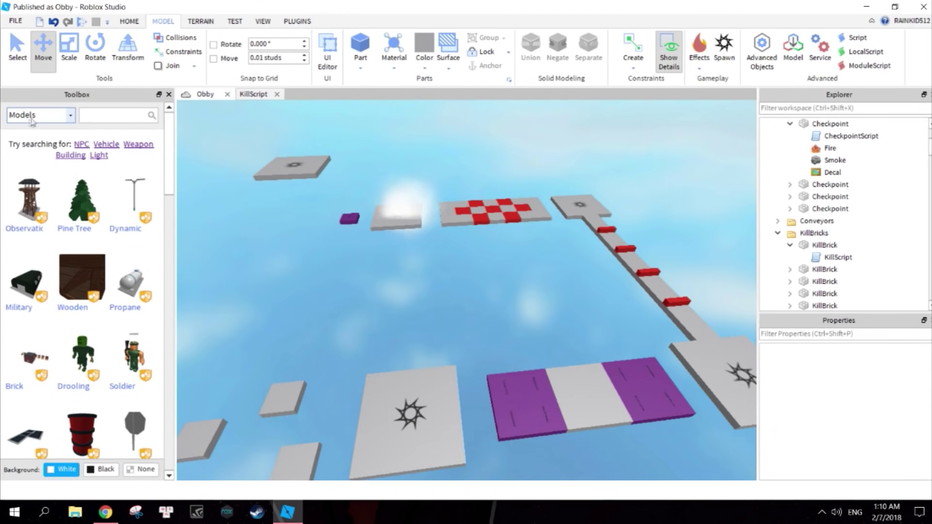
click(69, 115)
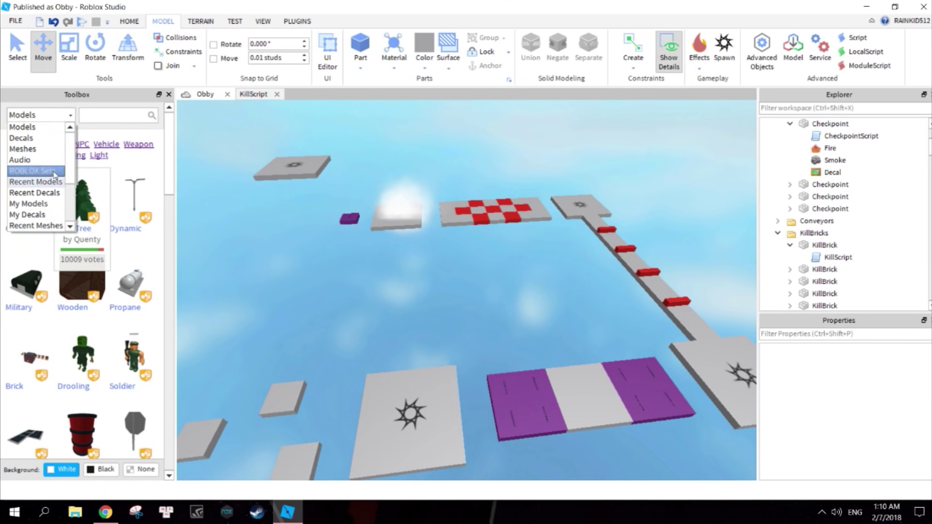
click(45, 127)
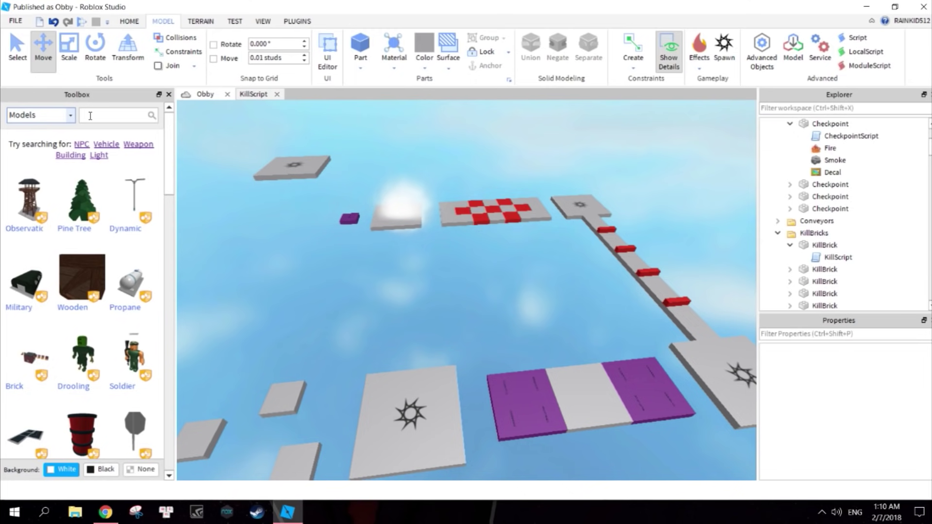
click(86, 201)
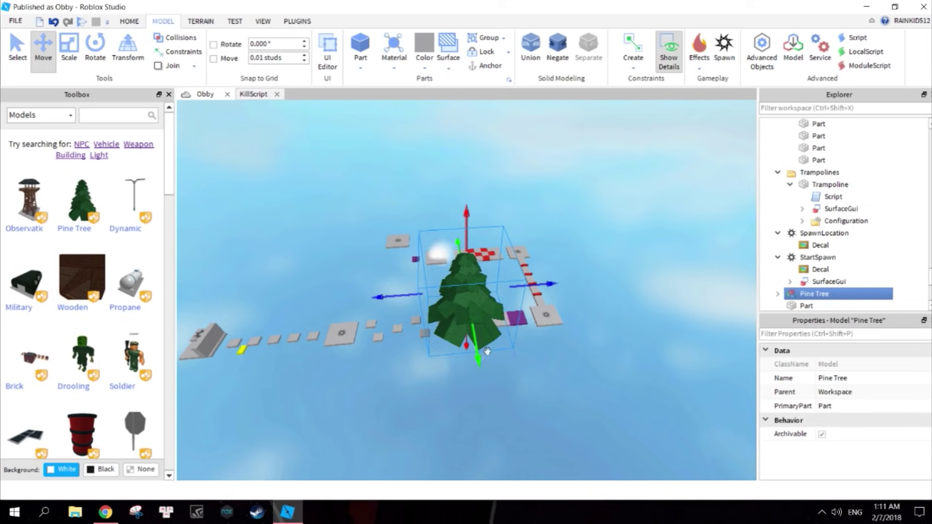
right_drag(514, 385, 514, 385)
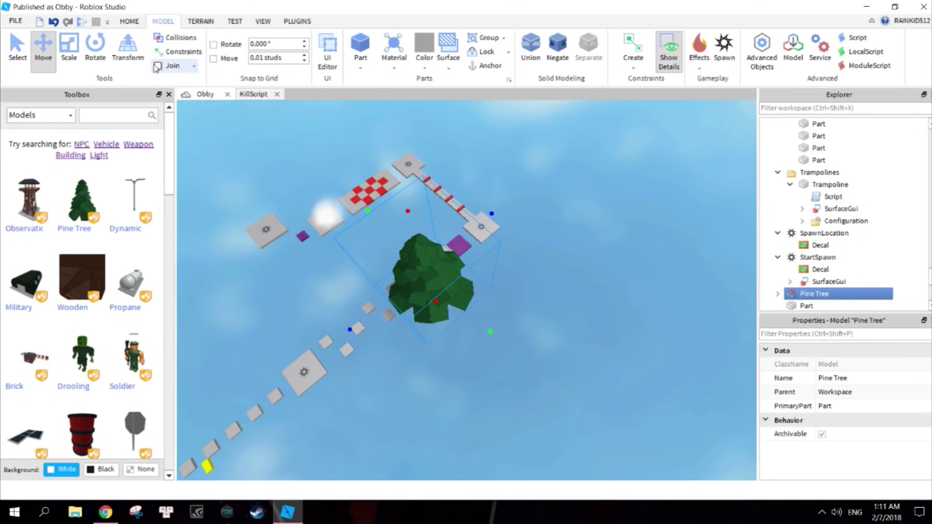
Step: Scale the pine tree down to roughly the footprint of a checkpoint platform
click(96, 48)
click(69, 46)
click(73, 47)
drag(415, 235, 432, 277)
click(488, 335)
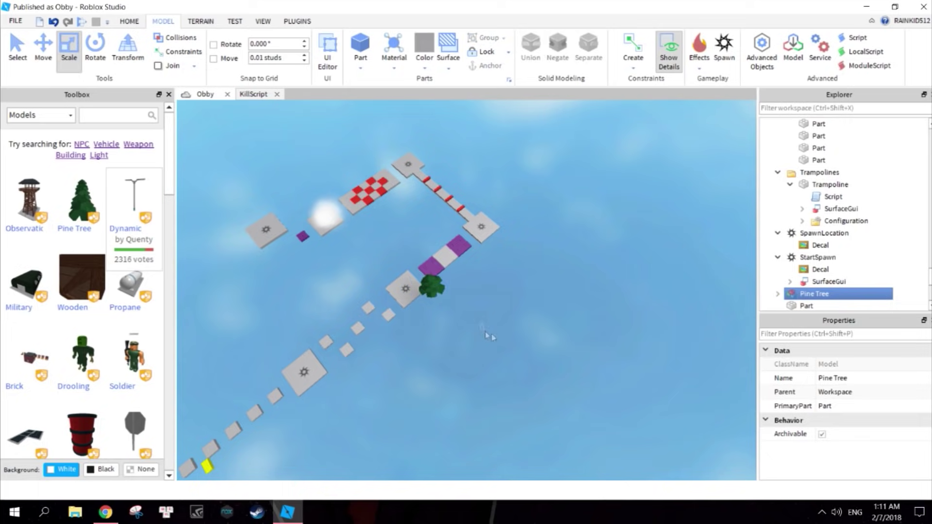
scroll(516, 343, up, 10)
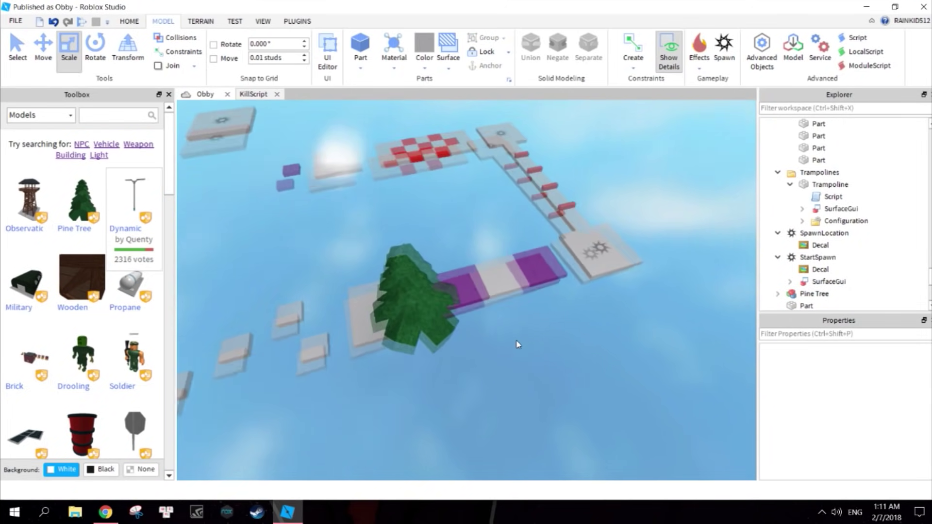
right_drag(517, 341, 516, 341)
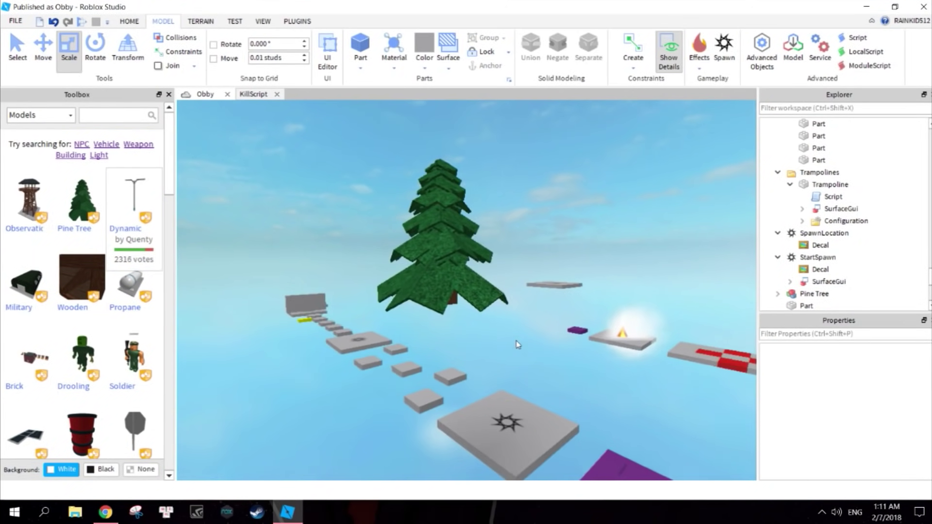
Step: Move the pine tree onto the edge of the checkpoint platform next to the purple conveyor
click(52, 56)
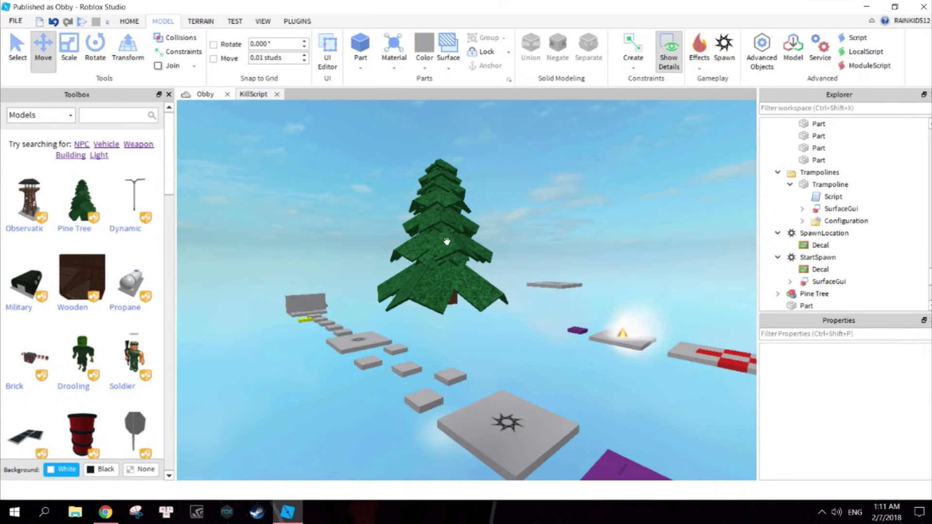
click(463, 246)
drag(507, 237, 559, 245)
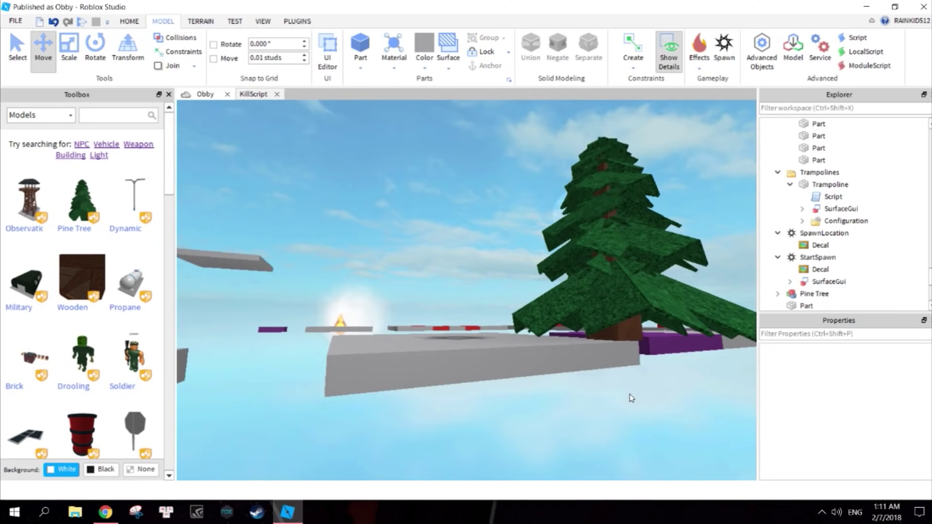
right_drag(630, 394, 629, 393)
Step: Select every Leaves and Part object inside the Pine Tree model, turn on Anchored for them, and deselect them
click(584, 308)
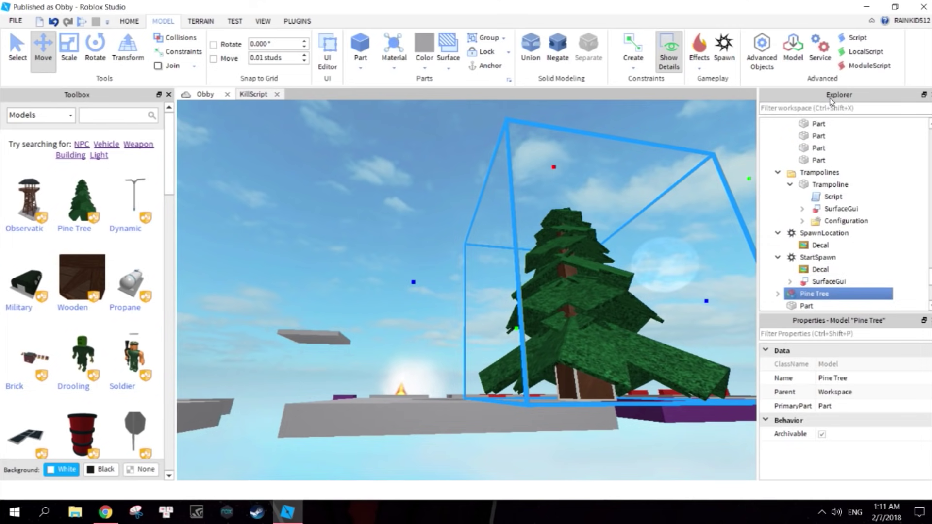
scroll(903, 282, down, 2)
click(778, 221)
click(822, 233)
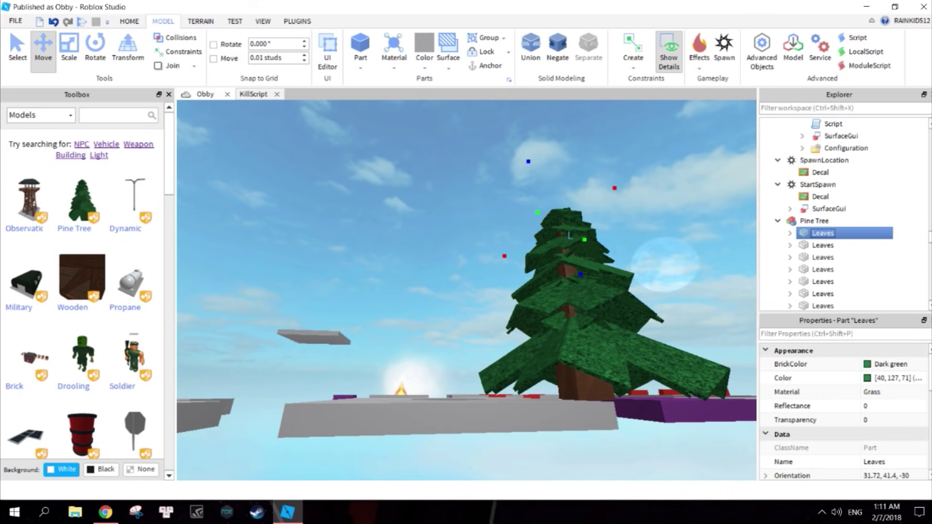
scroll(844, 214, down, 5)
scroll(844, 214, down, 3)
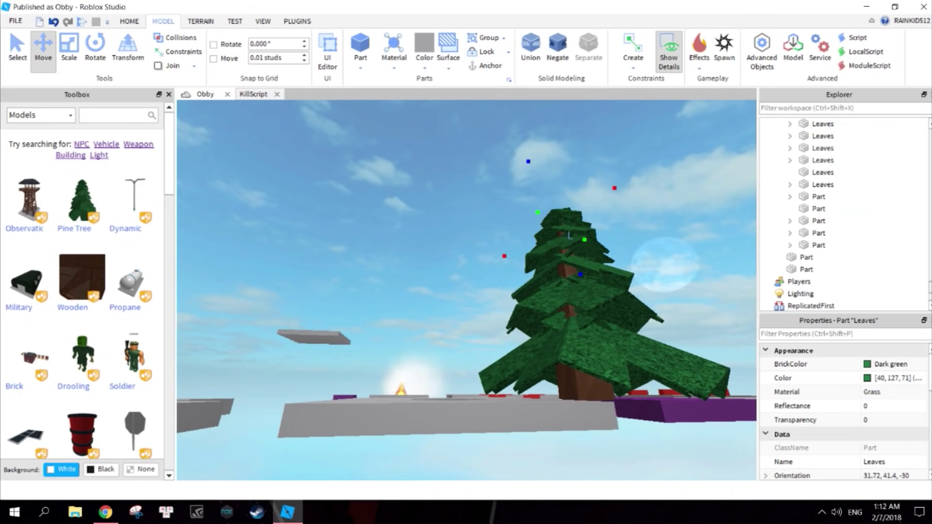
shift+click(817, 245)
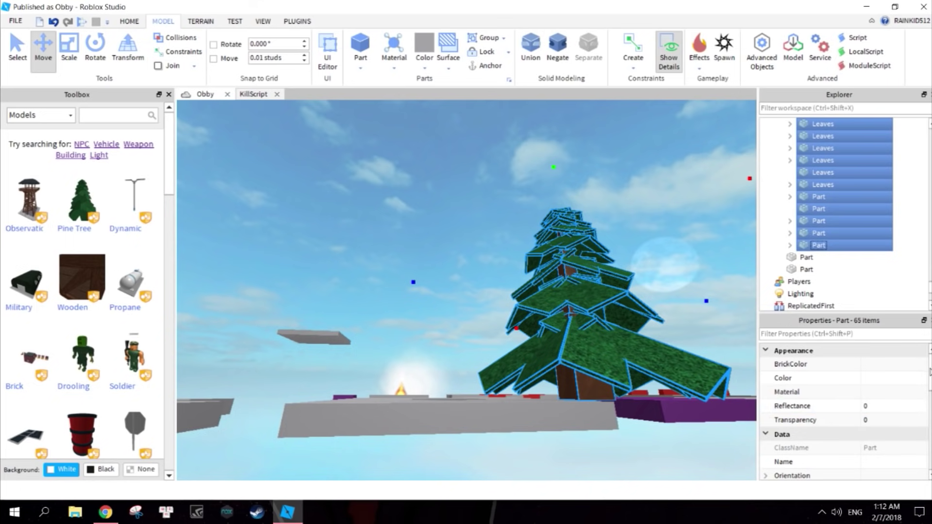
scroll(929, 371, down, 5)
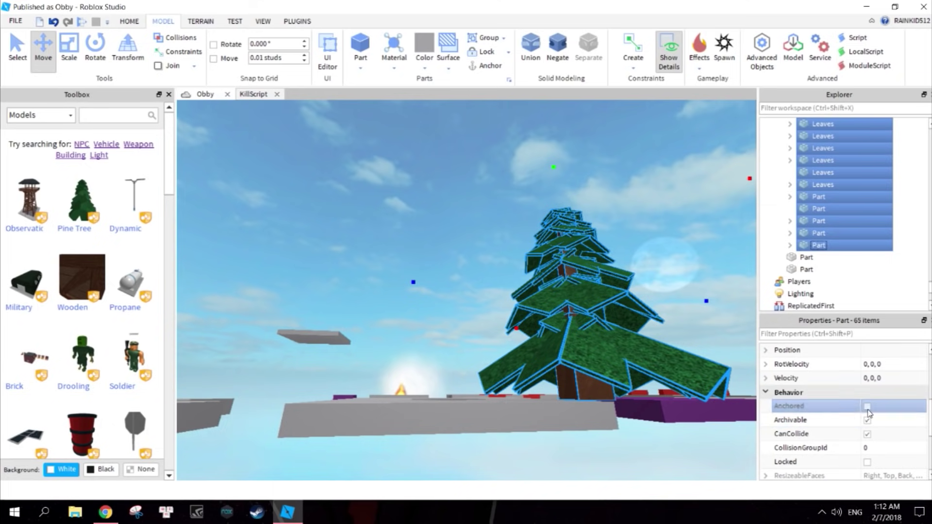
click(718, 447)
right_drag(717, 447, 717, 450)
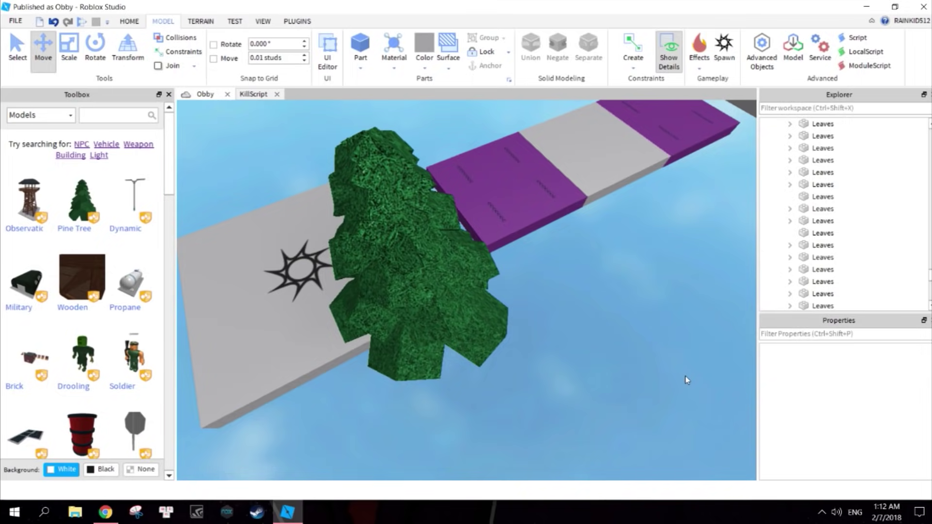
Step: Playtest the obby by walking the character onto the checkpoint platform and jumping against the anchored pine tree
right_drag(685, 376, 680, 372)
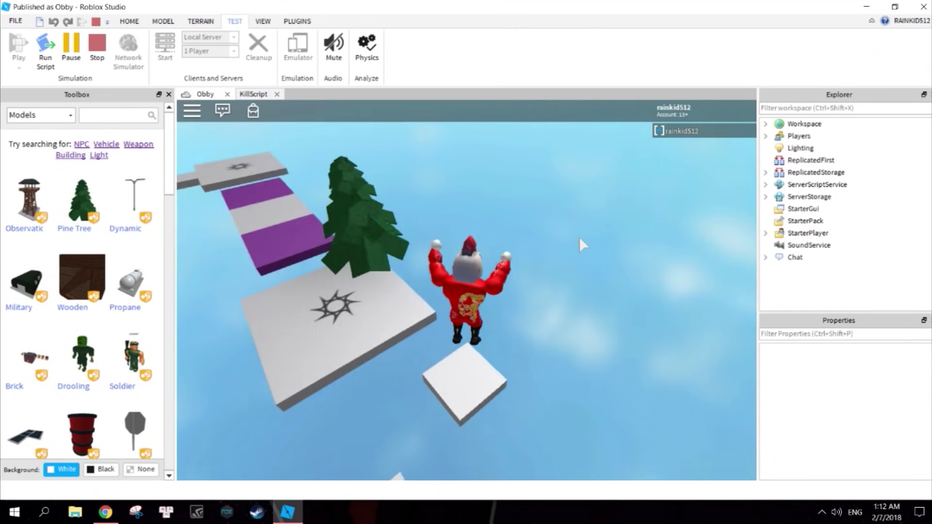
key(w)
right_drag(579, 237, 578, 237)
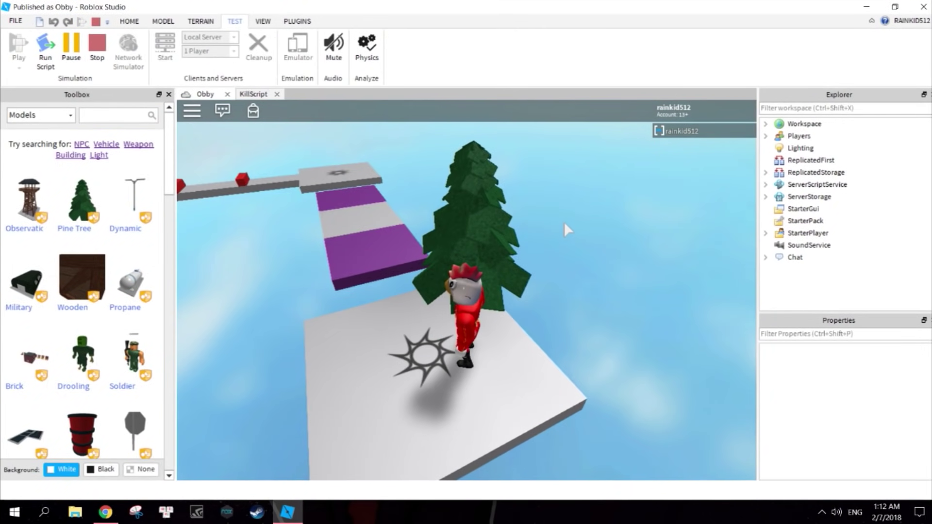
key(a)
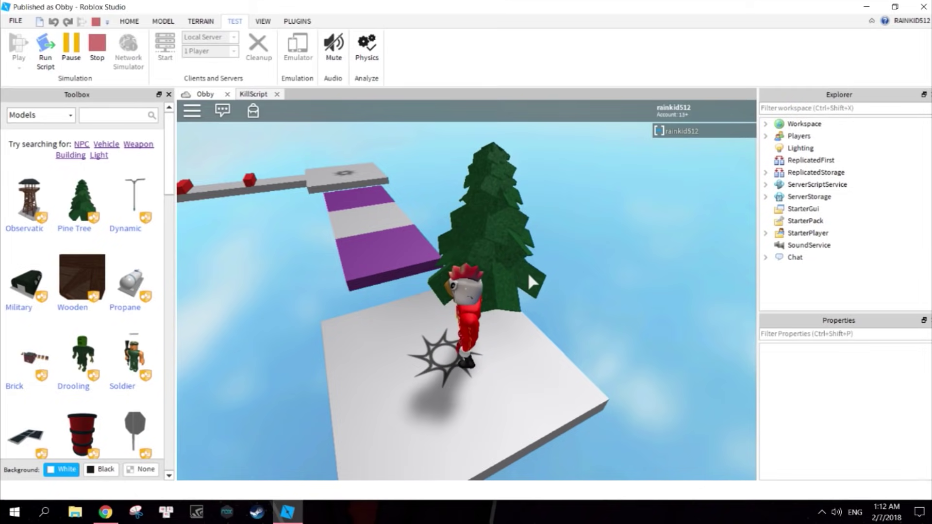
key(space)
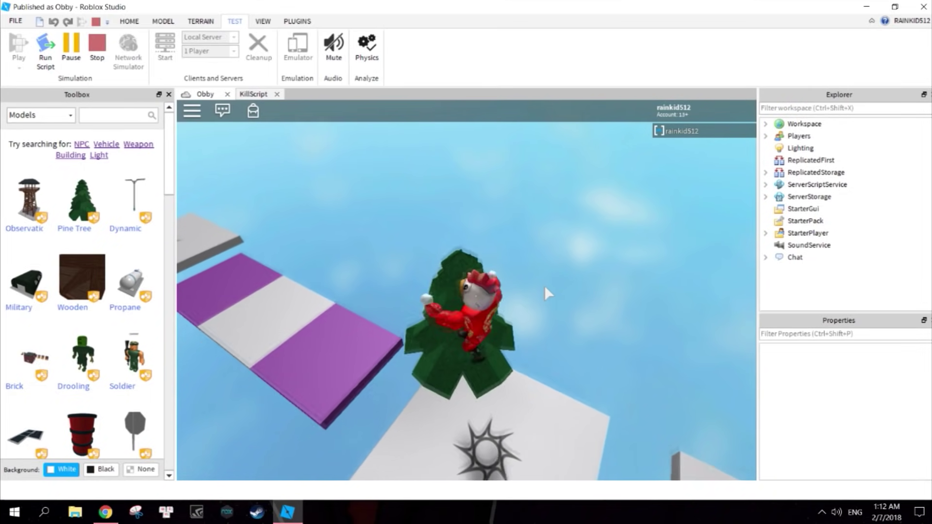
key(space)
key(a)
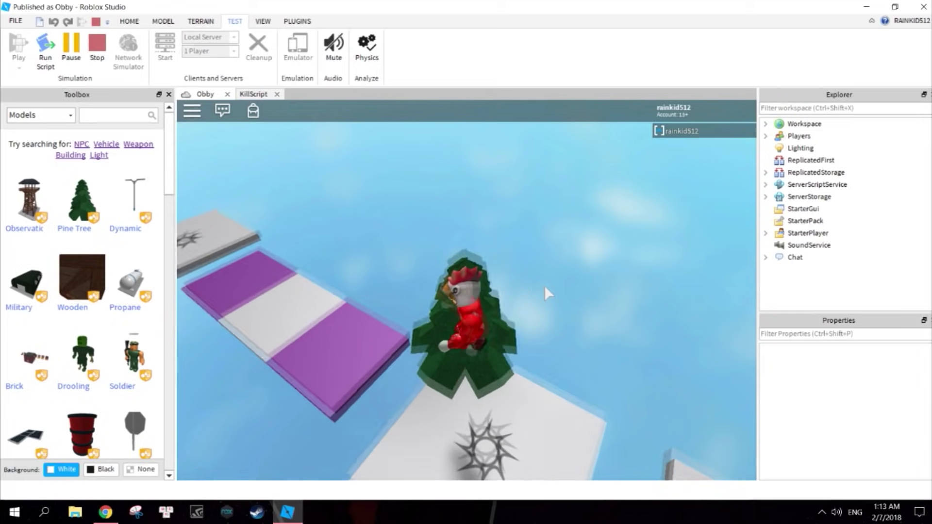
Step: Jump the character over to the purple conveyor, test moving along it, and stop the playtest
key(s)
key(w)
key(space)
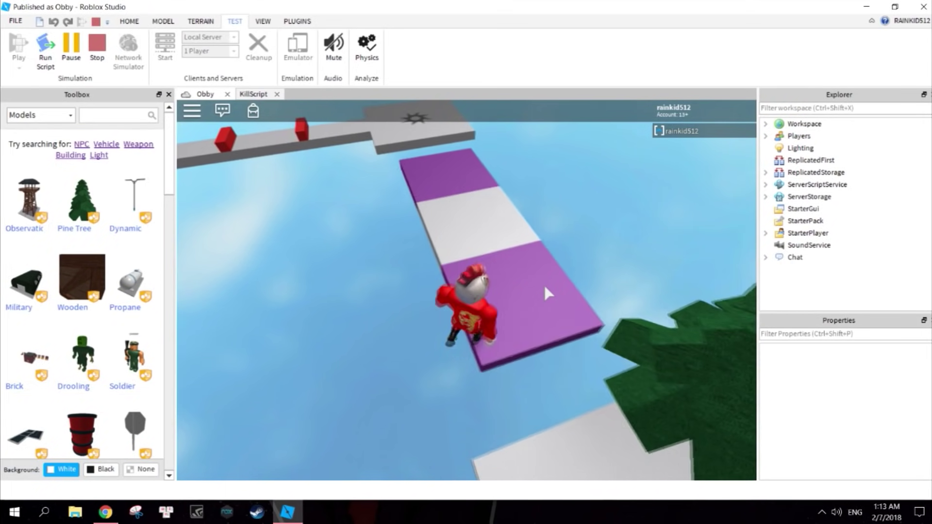
key(w)
right_drag(544, 286, 544, 286)
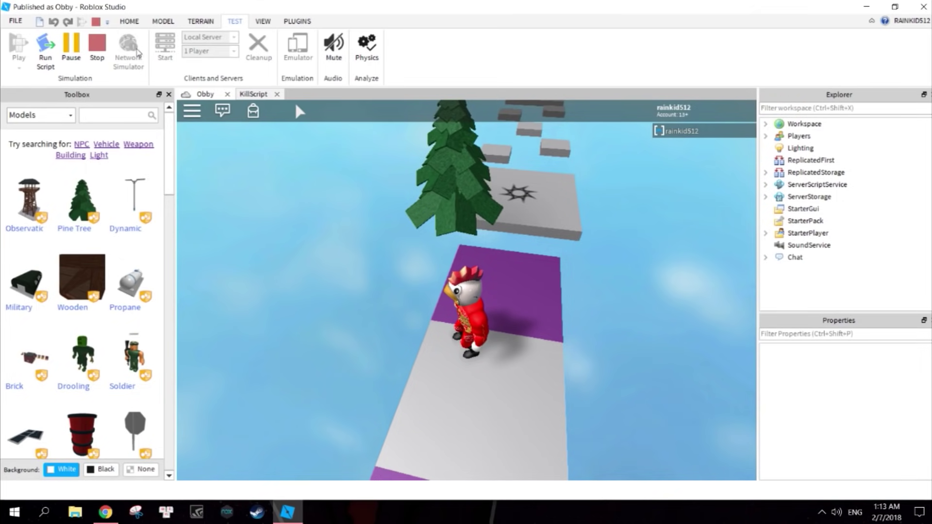
click(97, 44)
Step: Examine the objects inside the purple Conveyor part nearest the pine tree, select its Script, and clear the selection
right_drag(617, 252, 614, 252)
scroll(614, 252, up, 3)
scroll(614, 252, down, 3)
click(471, 253)
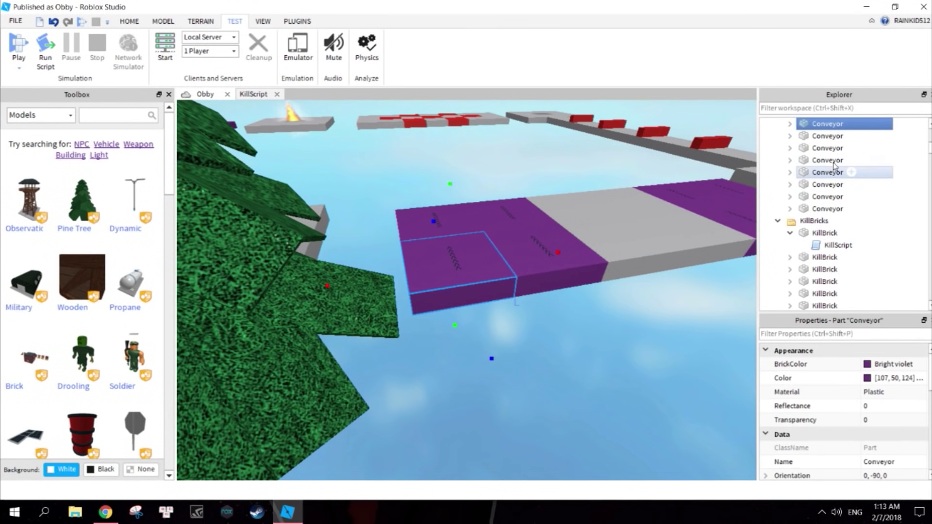
click(789, 125)
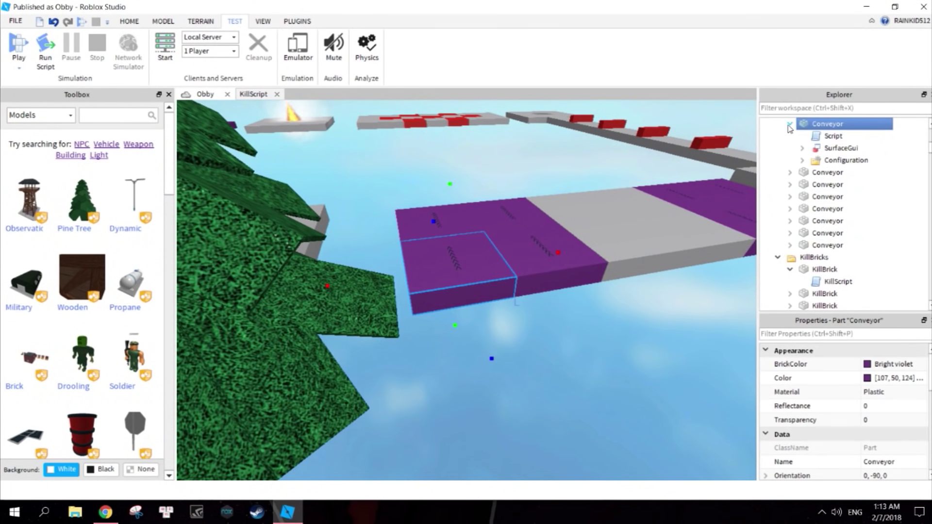
click(828, 140)
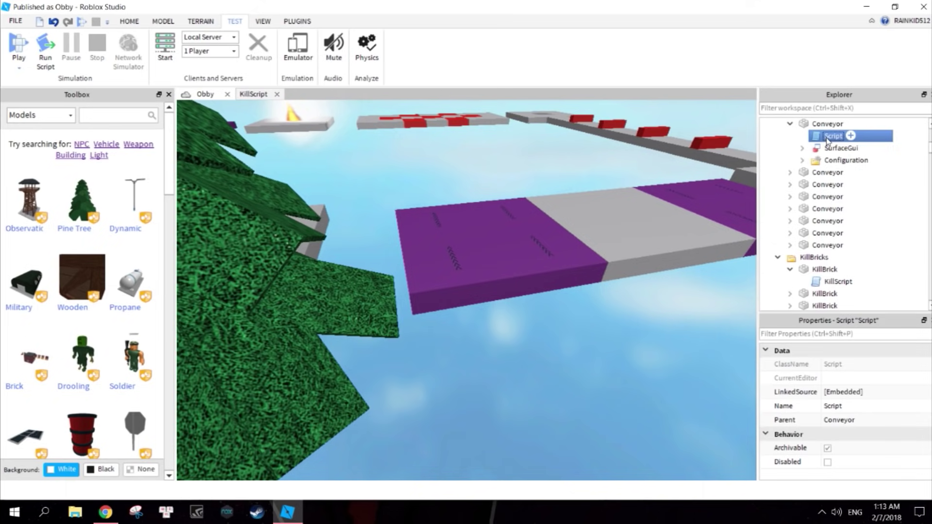
click(647, 319)
right_drag(647, 319, 648, 319)
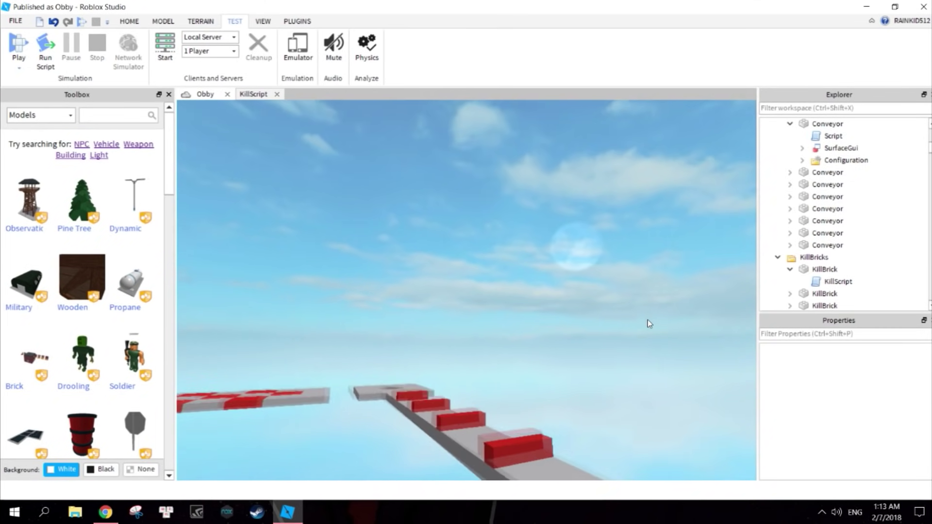